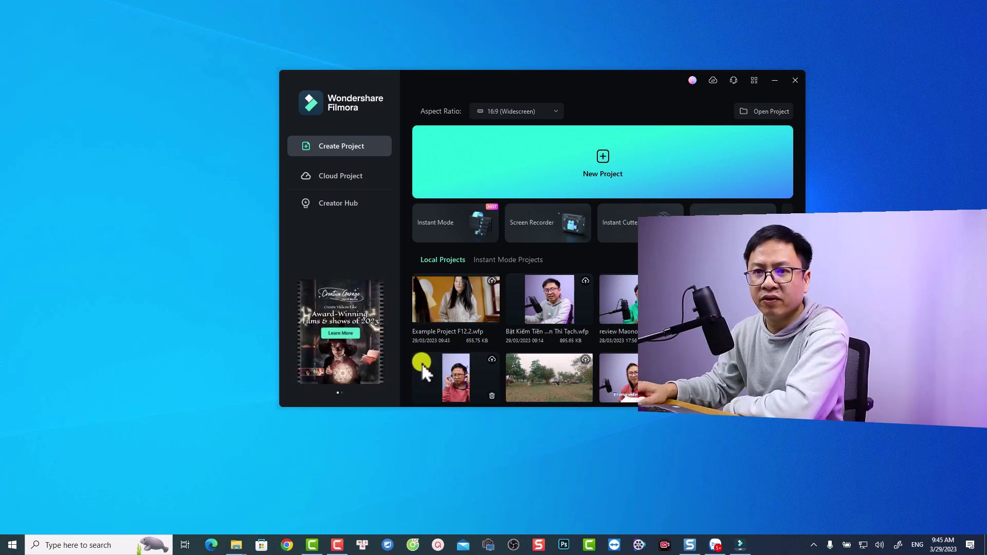
# - Open Example Project F12.2 and place Neon Title 09, Default Title and Glitch Title 03 consecutively on track 2
pyautogui.doubleClick(457, 308)
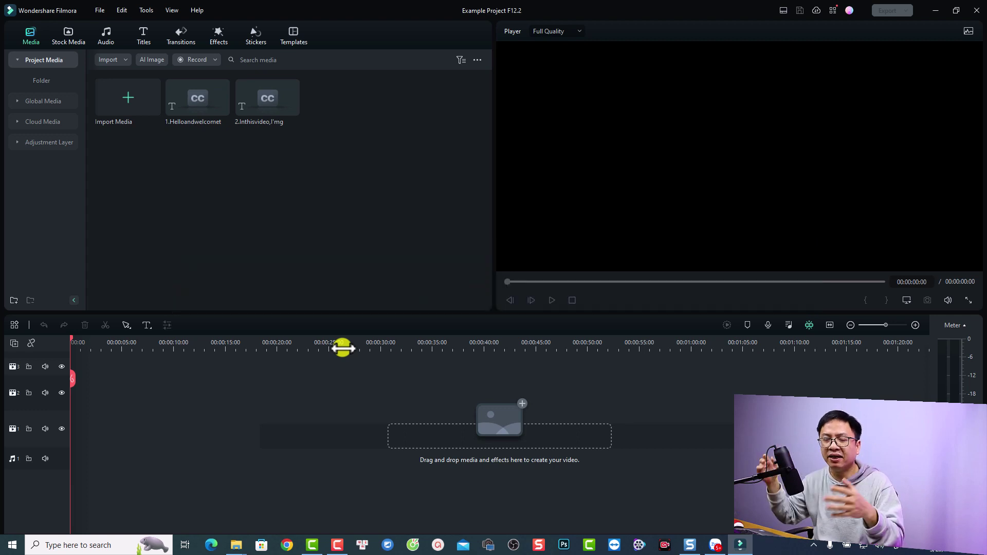
pyautogui.click(141, 44)
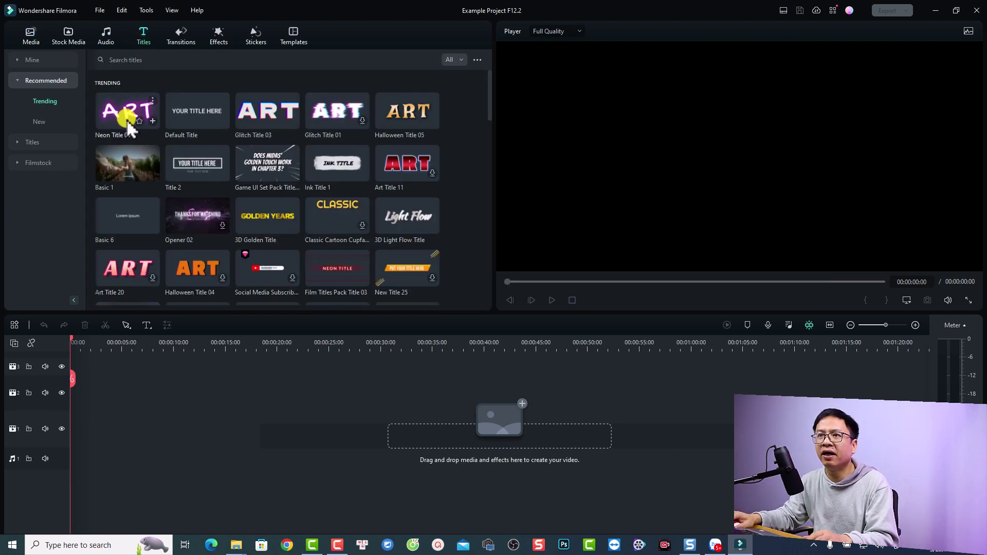
pyautogui.moveTo(127, 119); pyautogui.dragTo(201, 185)
pyautogui.moveTo(184, 130); pyautogui.dragTo(136, 396)
pyautogui.moveTo(260, 119); pyautogui.dragTo(189, 402)
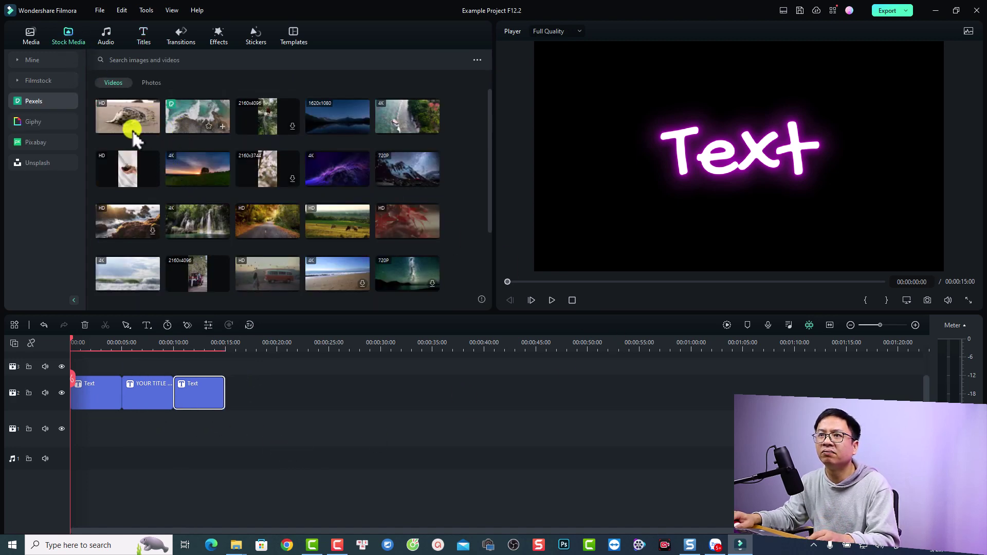
# - Add the Pexels seal beach video to track 1 at 1920x1080 24fps, then select the first title's text
pyautogui.moveTo(117, 123); pyautogui.dragTo(134, 446)
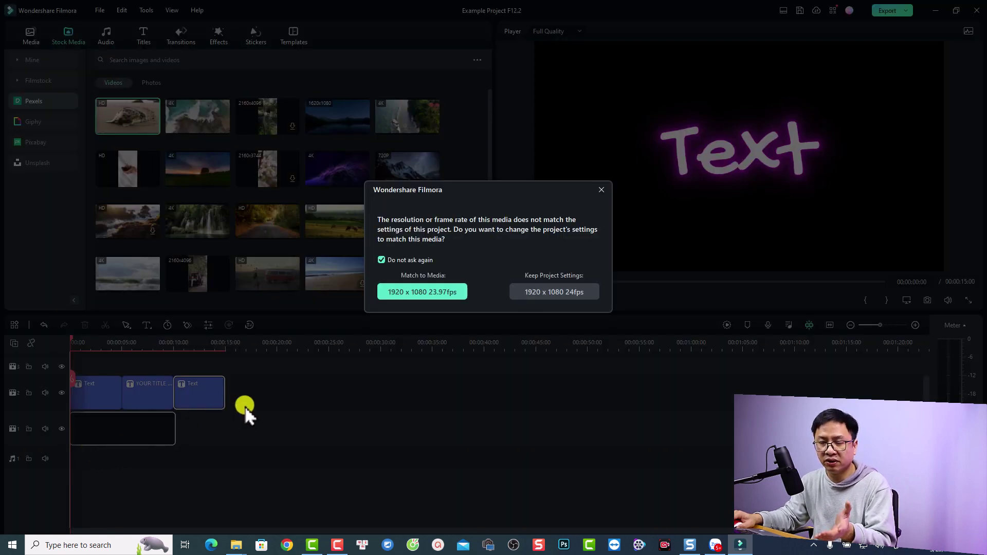
pyautogui.click(535, 294)
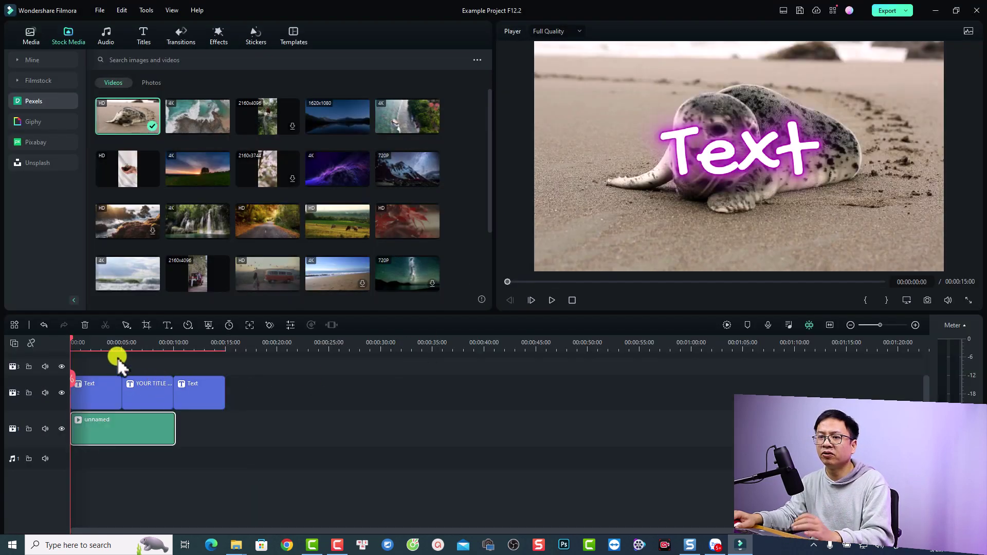
pyautogui.click(94, 348)
pyautogui.click(101, 404)
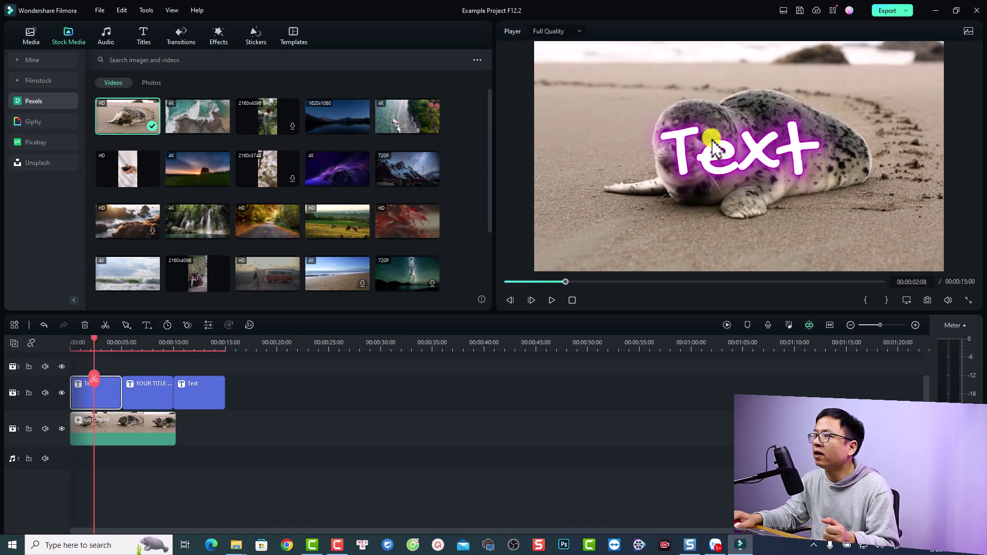
pyautogui.click(743, 171)
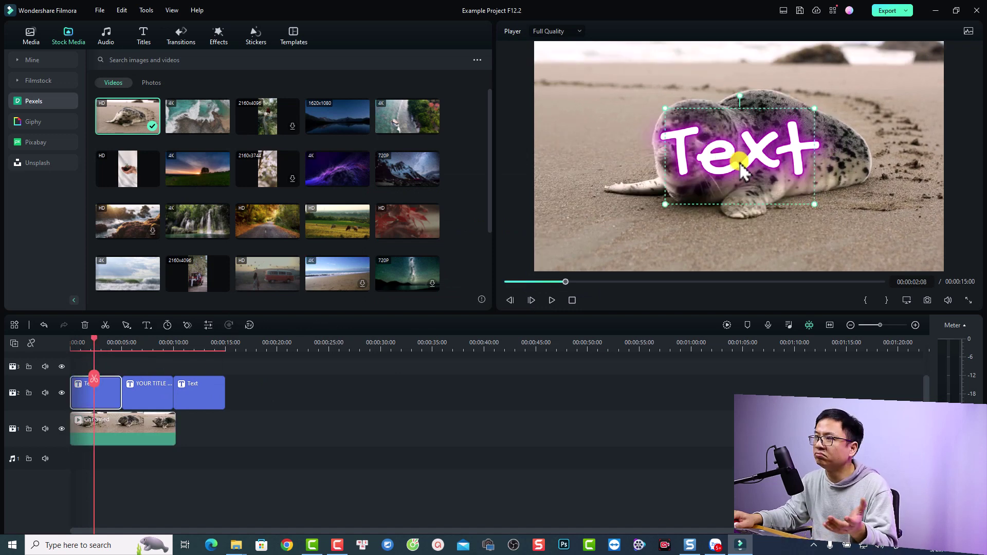
# - Replace the first title's text with a person's name and the second title's with 'YouTube'
pyautogui.doubleClick(740, 162)
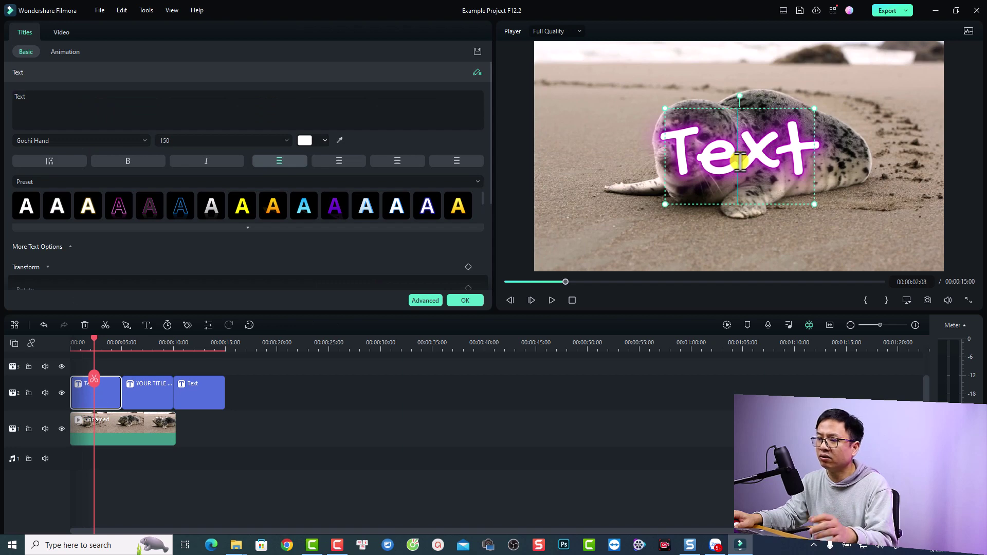
pyautogui.write('Jacky')
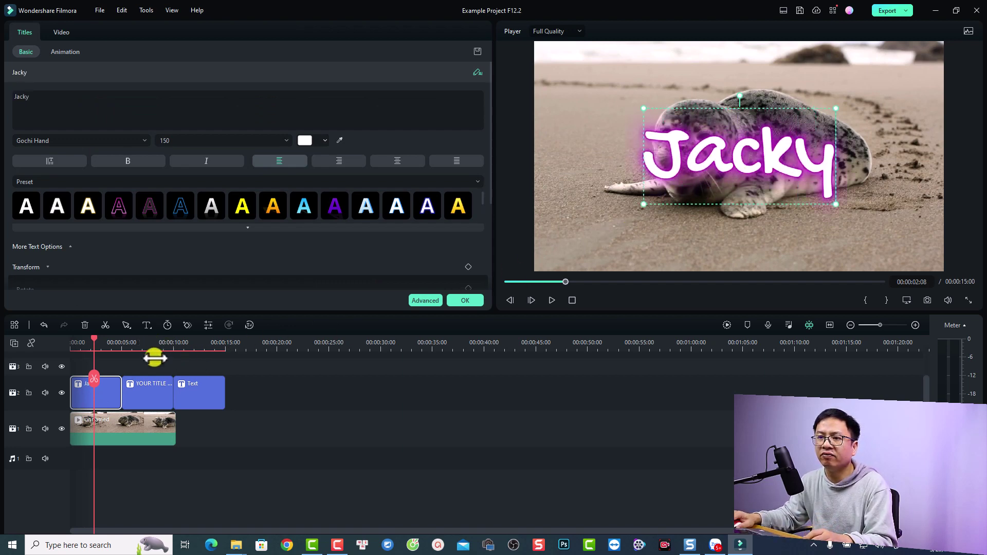
pyautogui.click(149, 343)
pyautogui.click(156, 405)
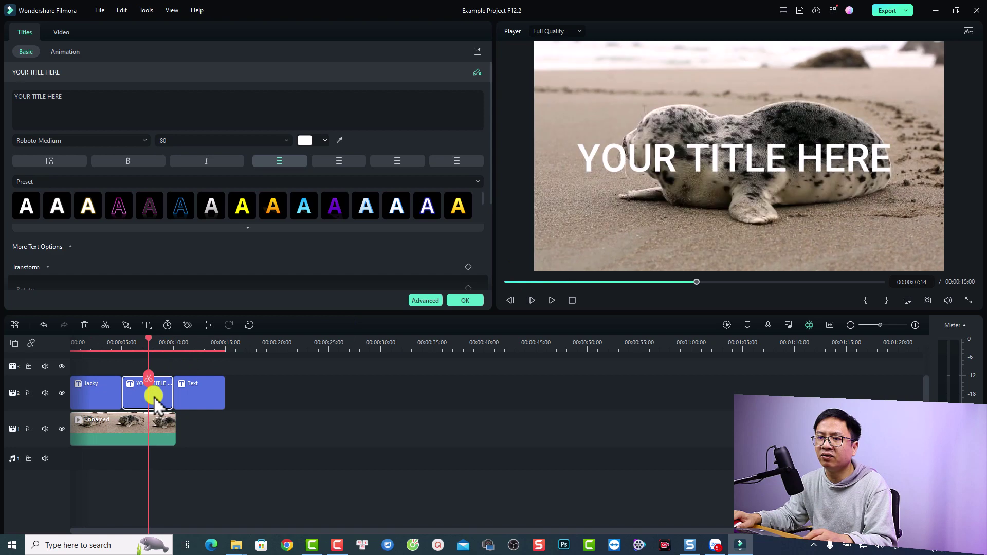
pyautogui.click(643, 161)
pyautogui.doubleClick(634, 161)
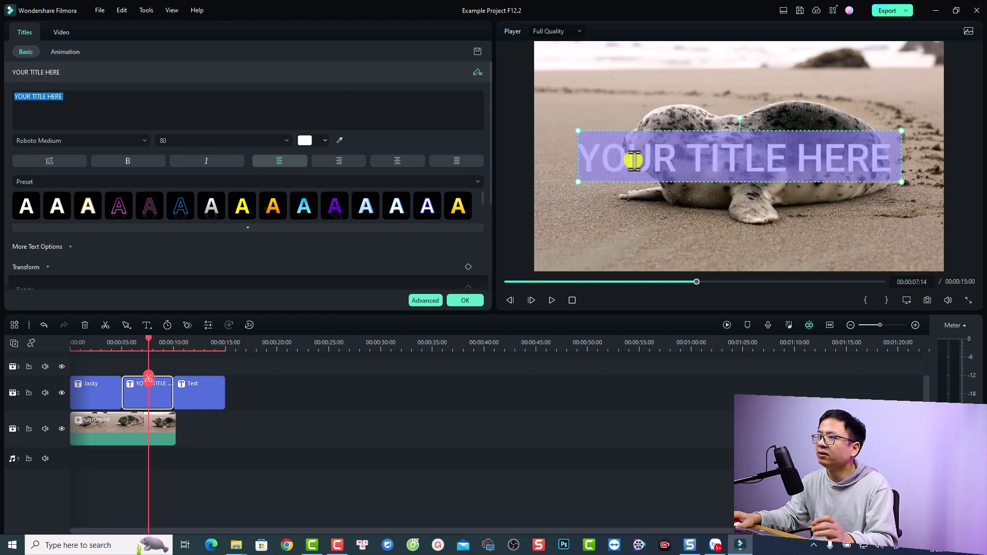
pyautogui.write('YouTube')
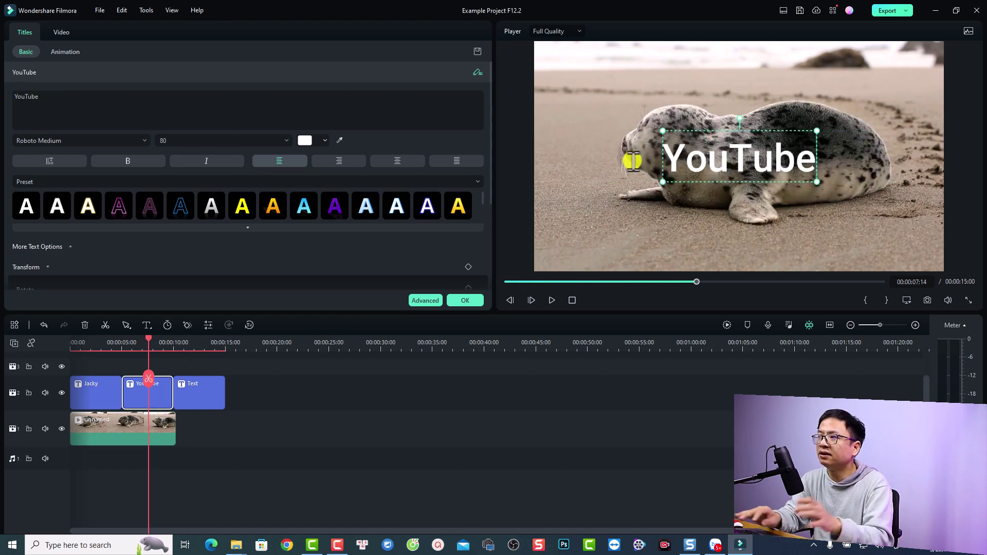
# - Change the third title's text to 'Hello' and move the playhead onto it
pyautogui.click(194, 345)
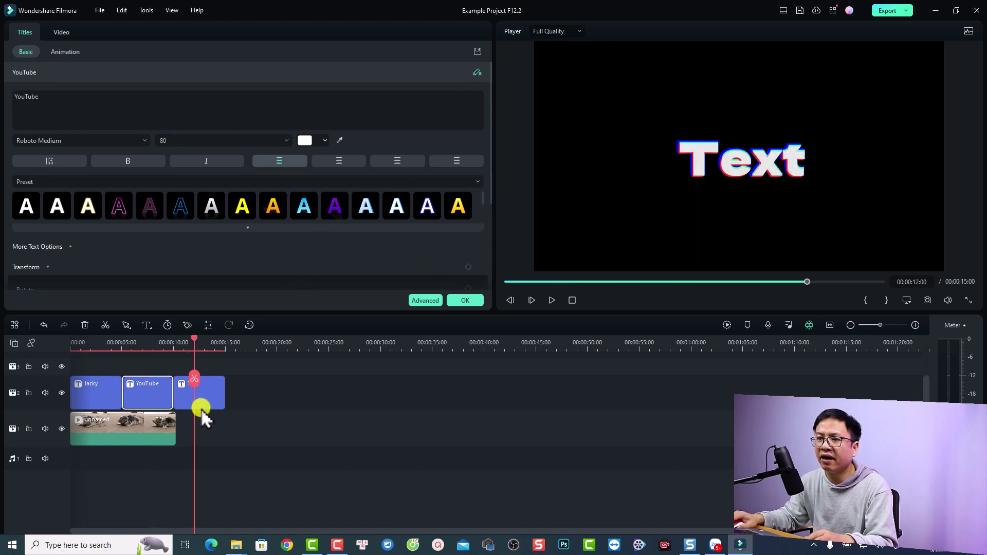
pyautogui.click(198, 408)
pyautogui.click(721, 163)
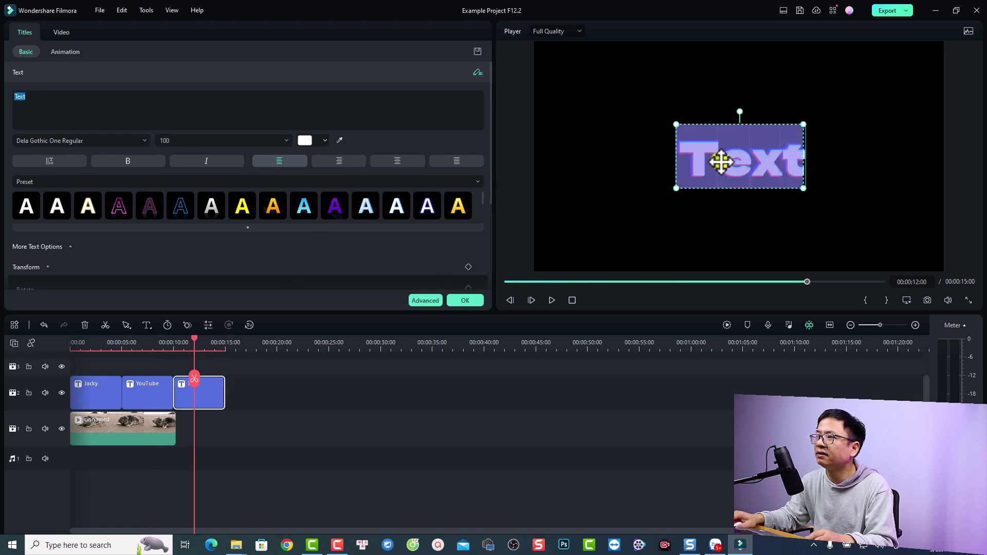
pyautogui.write('Hello')
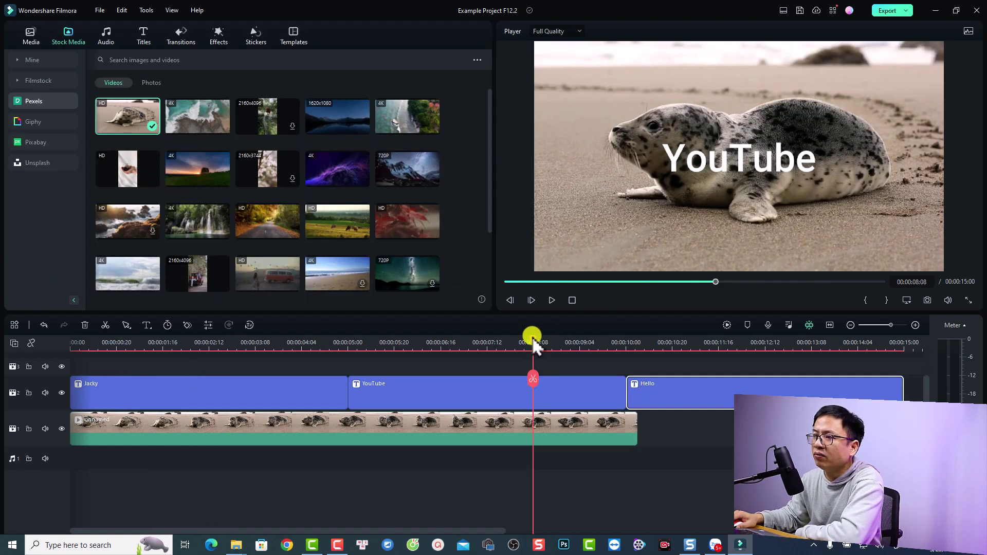
pyautogui.moveTo(532, 341); pyautogui.dragTo(246, 357)
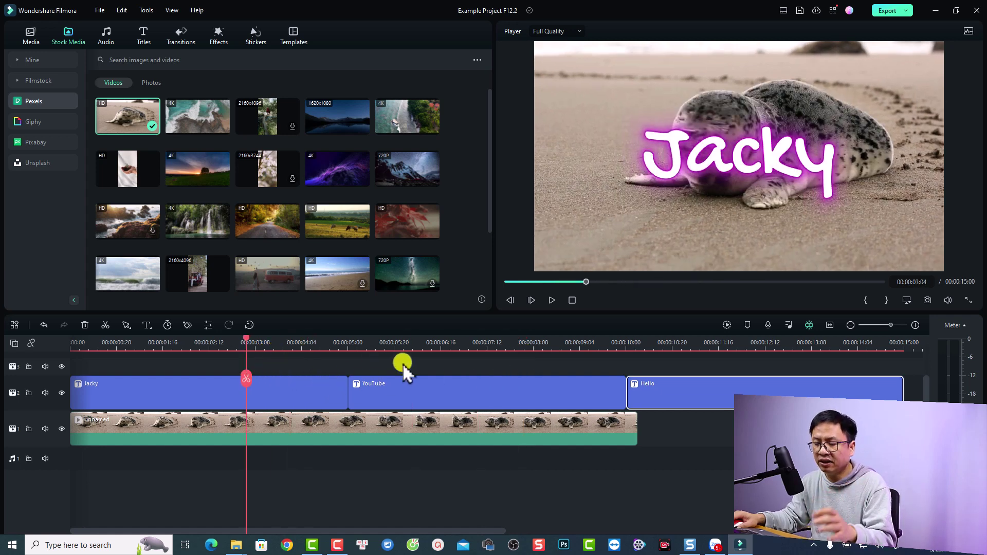
# - Select two title clips on track 2 together and open their shared settings (2 Items Selected)
pyautogui.moveTo(670, 360); pyautogui.dragTo(246, 422)
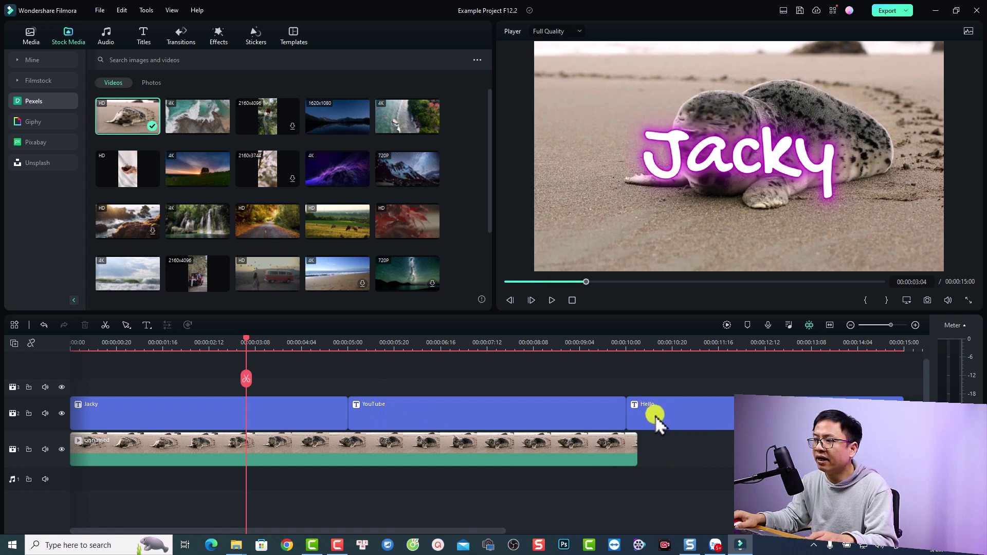
pyautogui.click(381, 421)
pyautogui.click(262, 420)
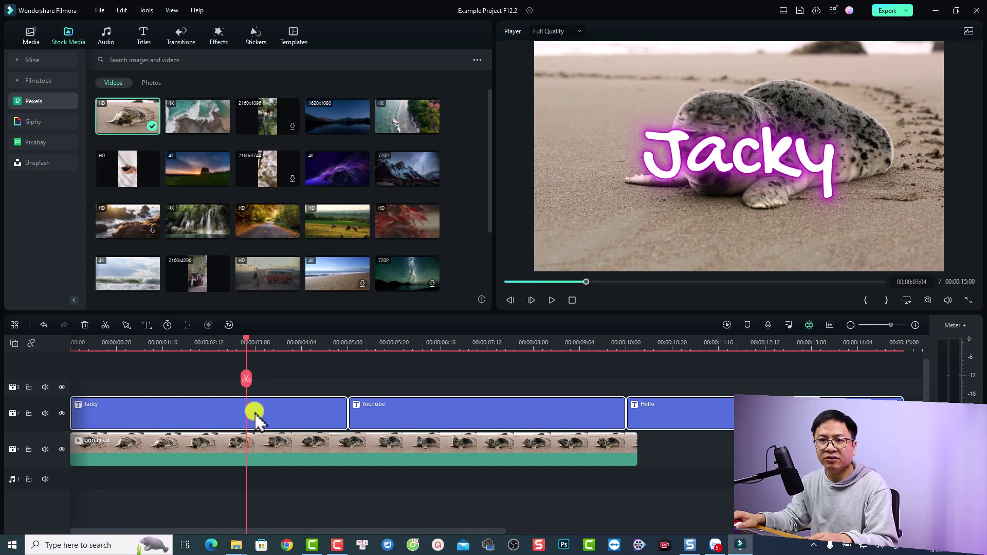
pyautogui.doubleClick(255, 419)
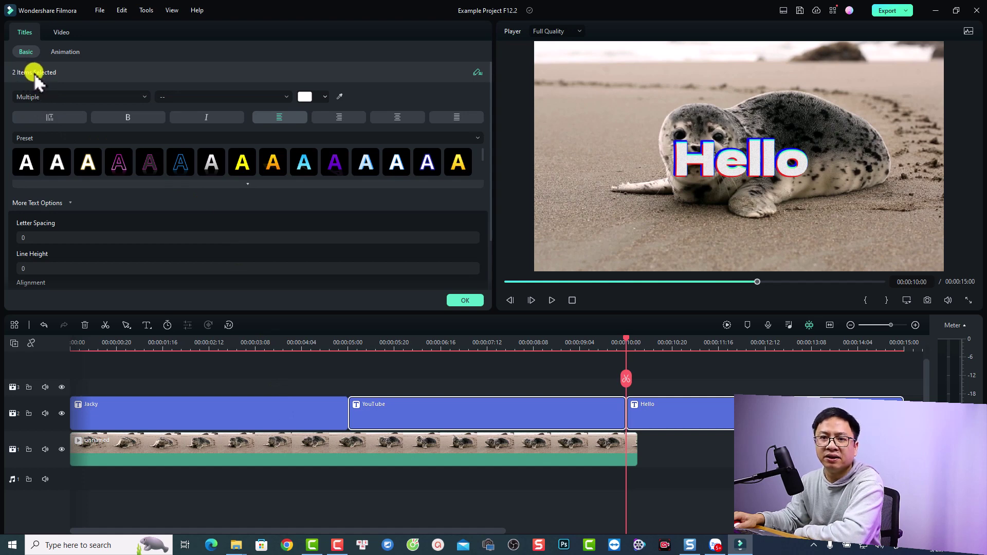
# - Add the first title to the selection and set the titles' font to Courier New Negreta cursiva
pyautogui.keyDown('ctrl'); pyautogui.click(231, 407); pyautogui.keyUp('ctrl')
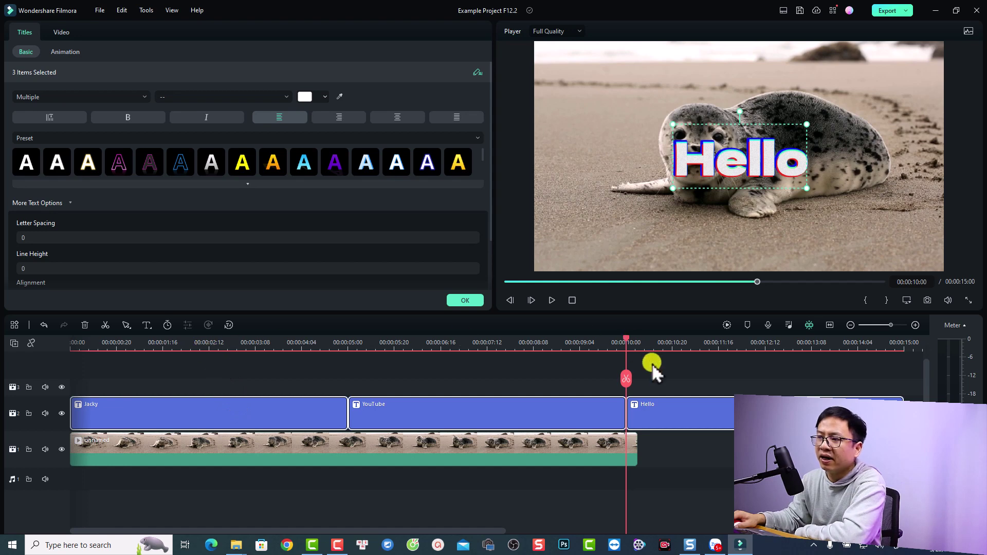
pyautogui.moveTo(626, 344); pyautogui.dragTo(175, 351)
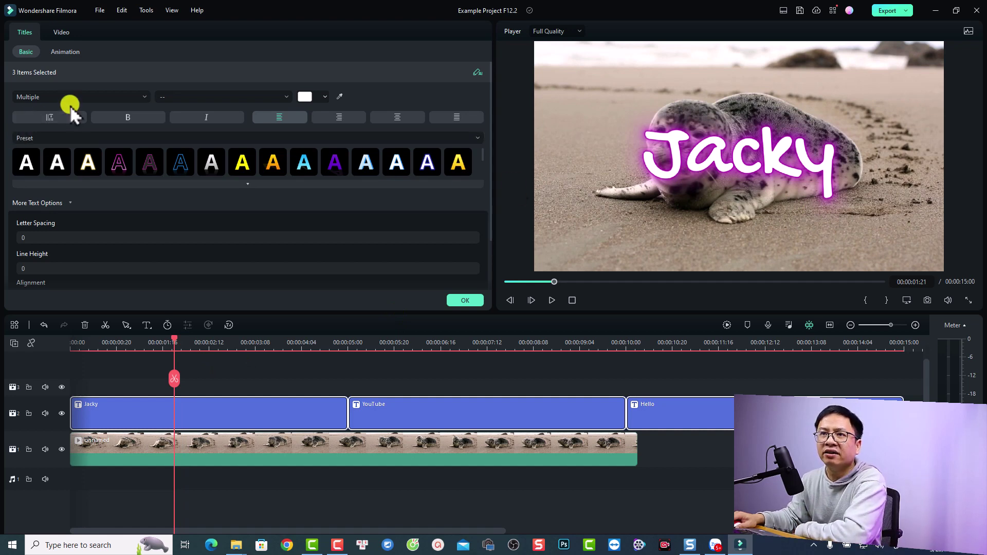
pyautogui.click(124, 97)
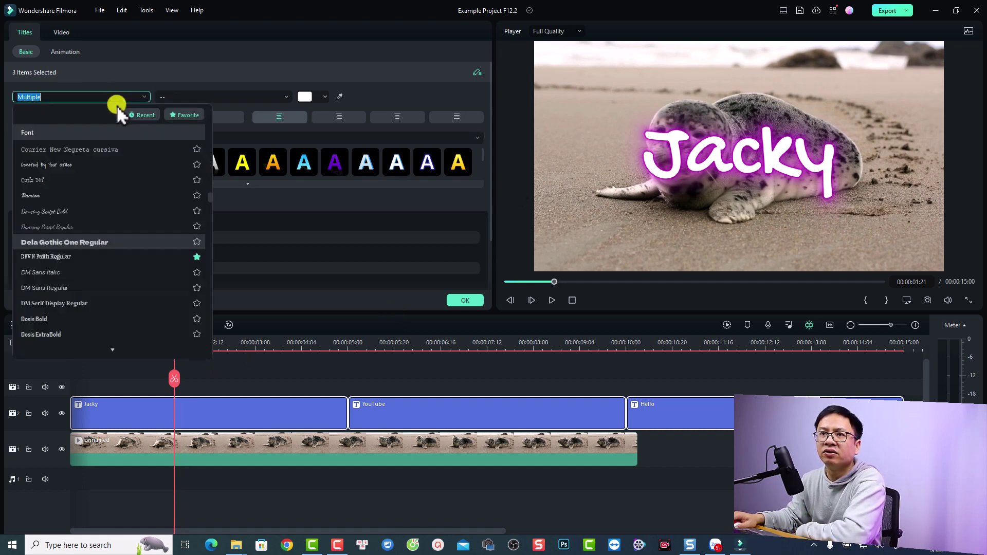
pyautogui.click(48, 150)
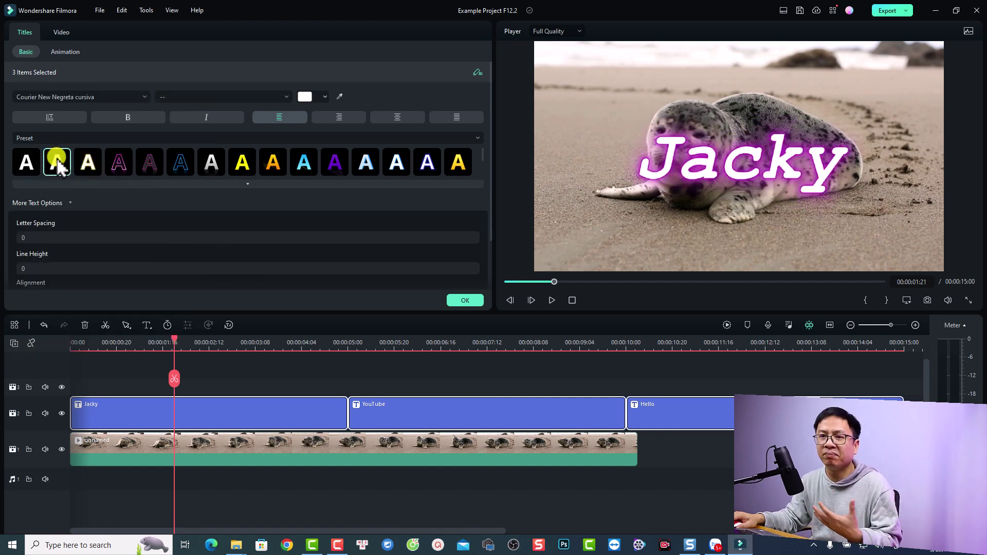
# - Apply the last multicolour WordArt preset to the three selected titles
pyautogui.click(476, 138)
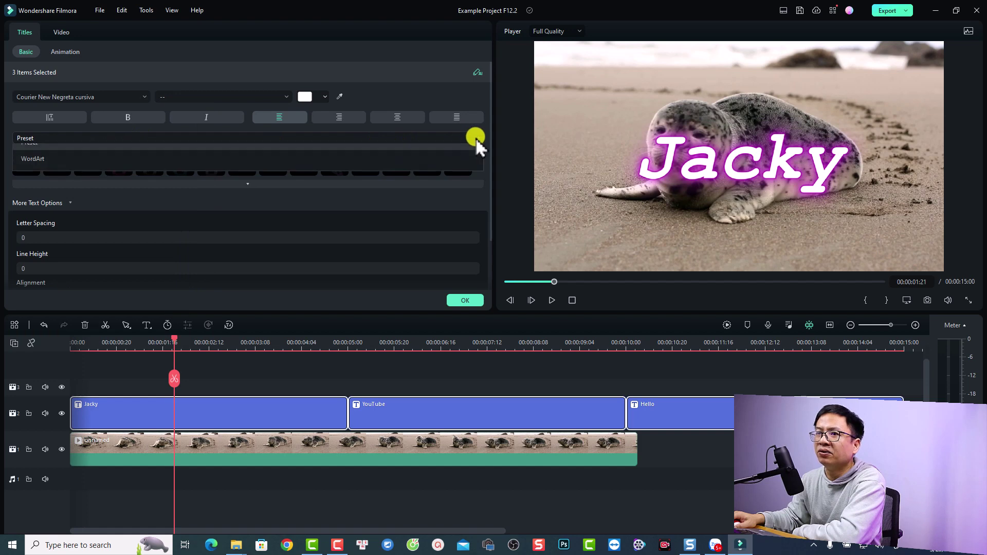
pyautogui.click(46, 174)
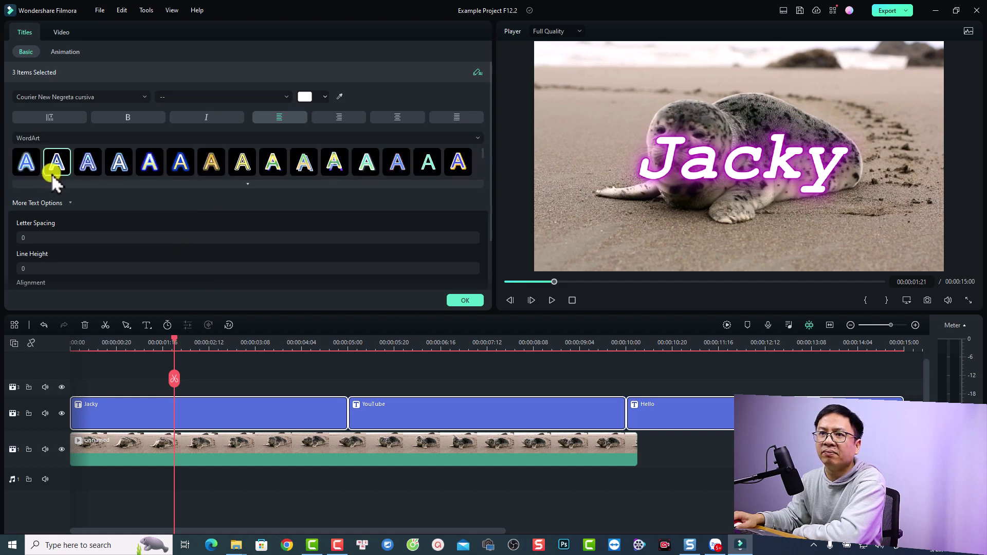
pyautogui.click(461, 160)
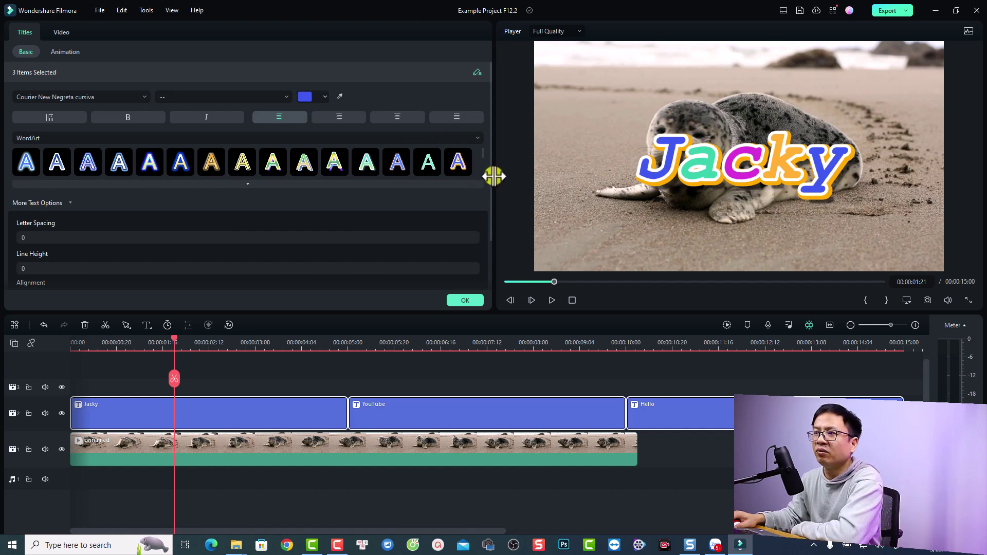
pyautogui.moveTo(489, 173)
pyautogui.mouseDown()
pyautogui.moveTo(489, 203)
pyautogui.moveTo(487, 180)
pyautogui.mouseUp()
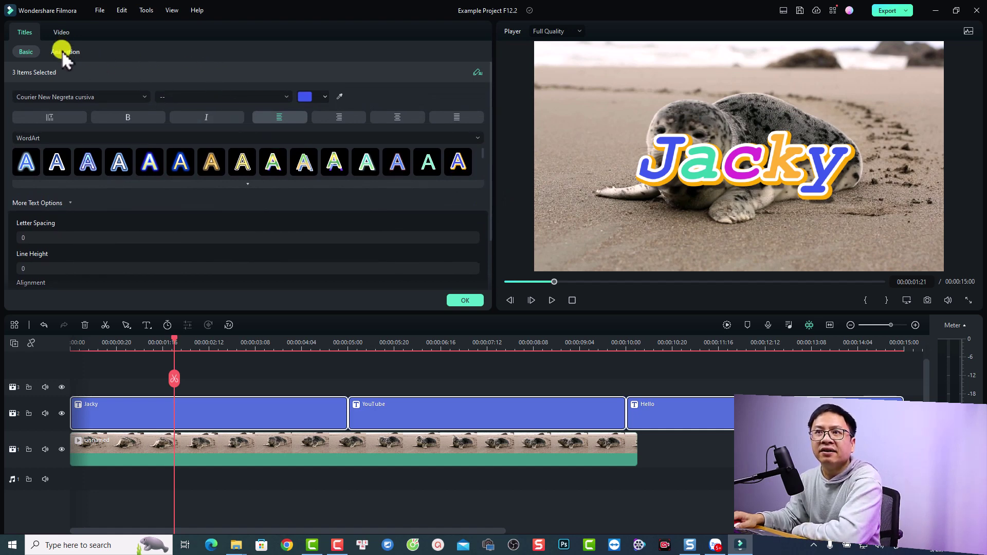
# - Apply the Type Writer animation preset to the titles and confirm with OK
pyautogui.click(62, 51)
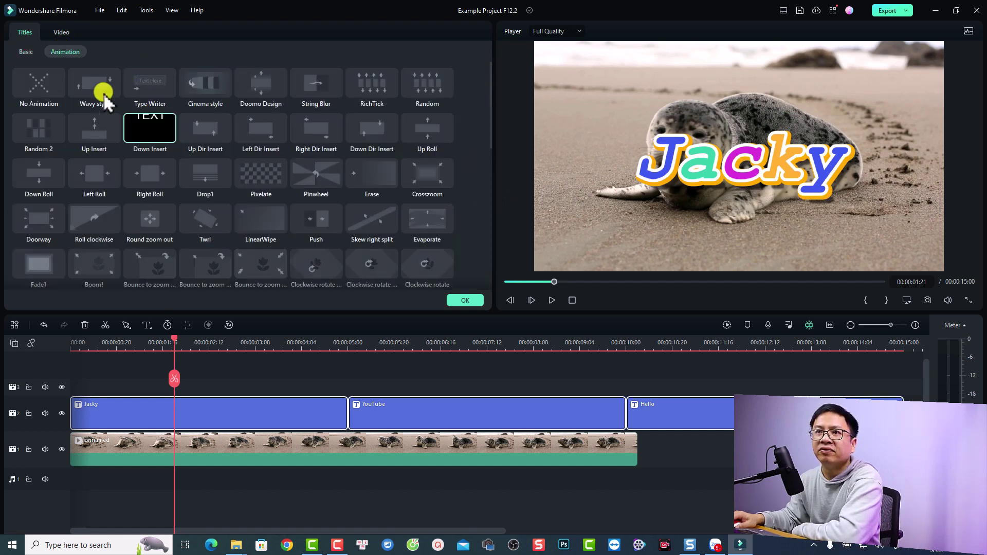
pyautogui.click(147, 84)
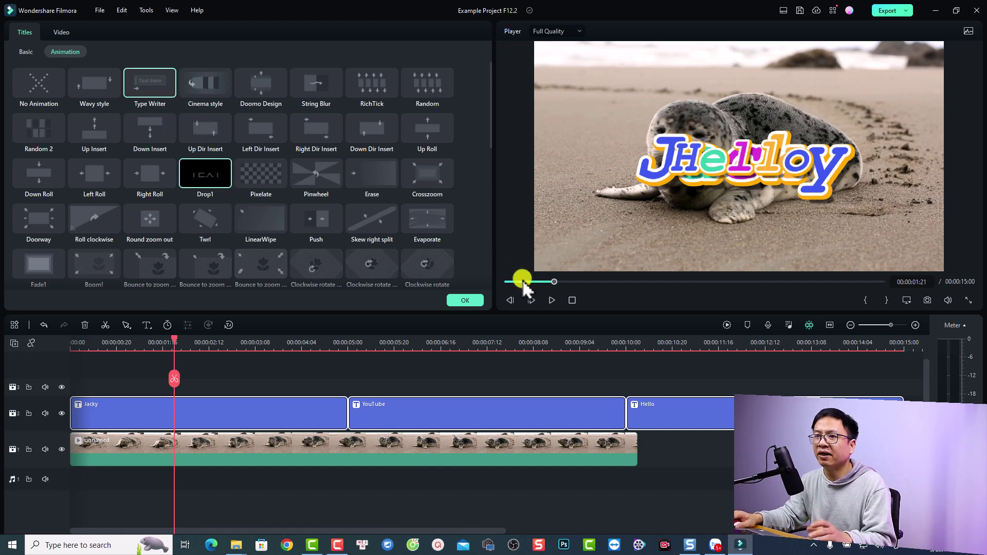
pyautogui.click(465, 301)
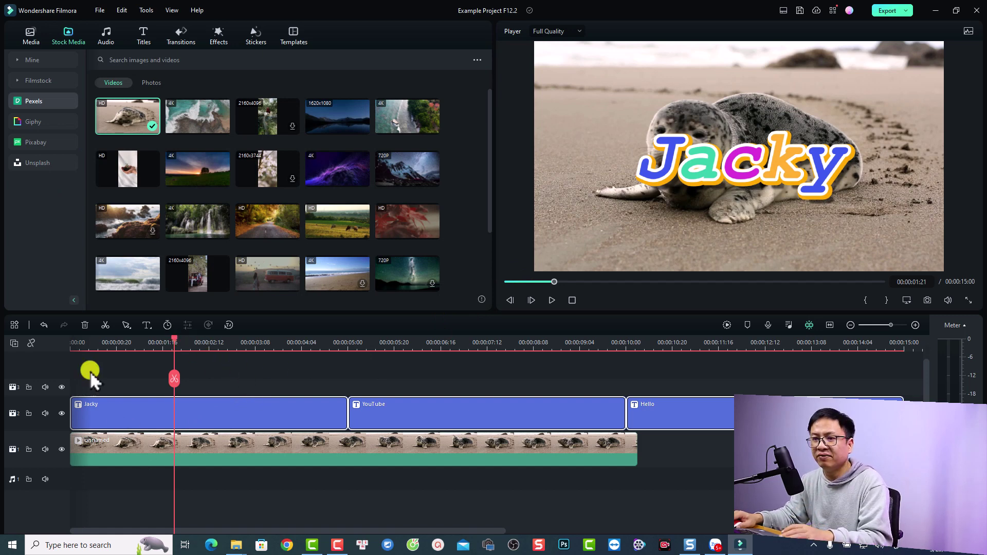
pyautogui.click(82, 344)
pyautogui.press('space')
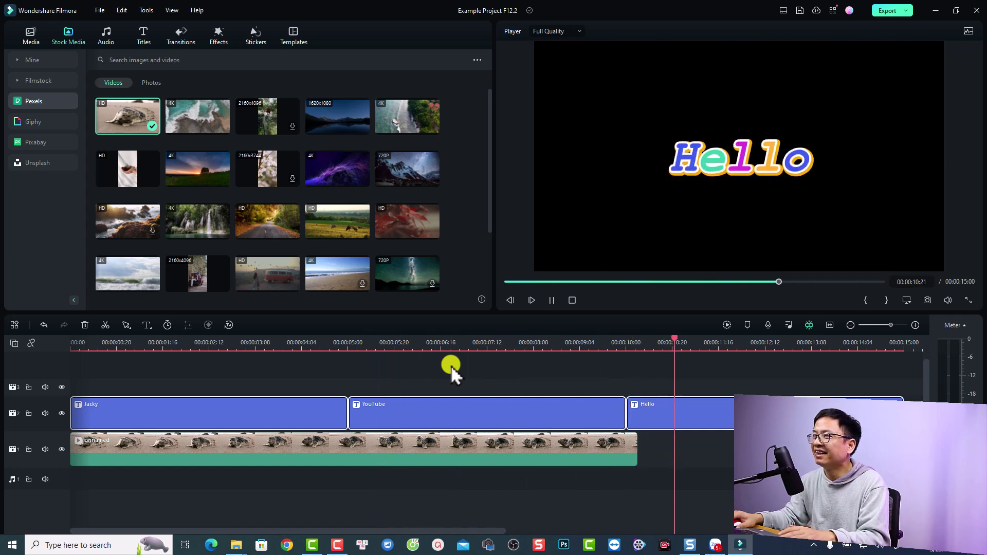
pyautogui.press('space')
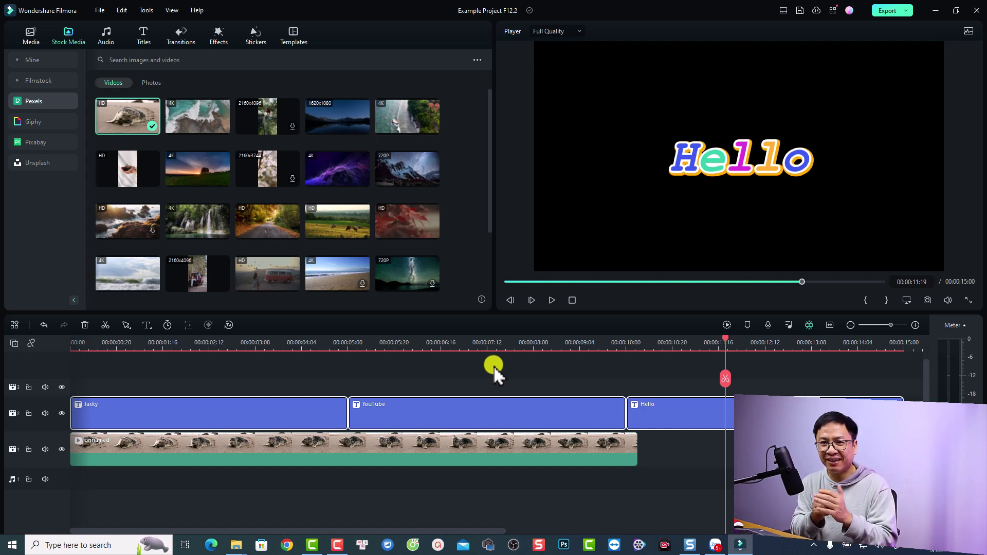
# - Marquee-select the three title clips and delete them
pyautogui.click(680, 377)
pyautogui.moveTo(680, 376); pyautogui.dragTo(265, 421)
pyautogui.press('Delete')
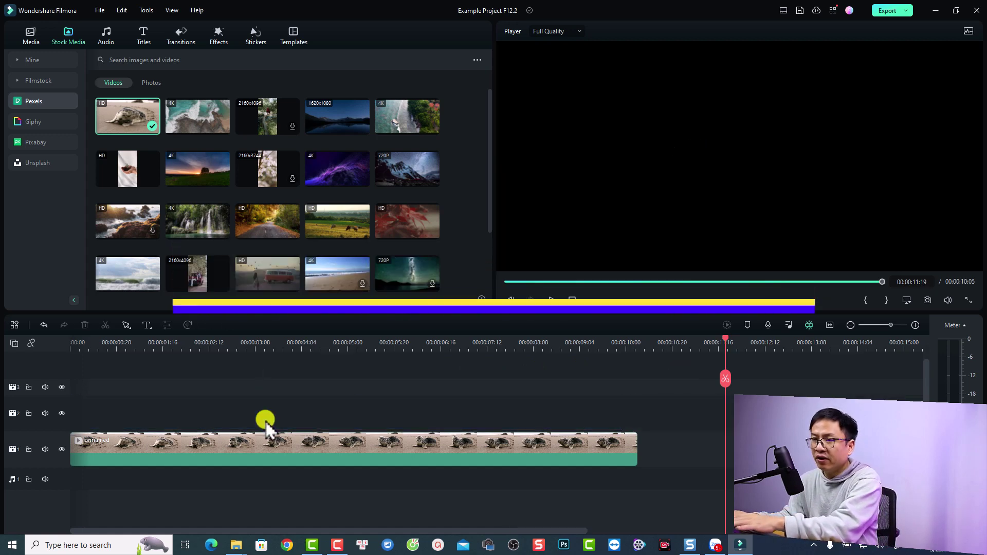
# - Place the first subtitle file on track 2 above the seal video and play it from the start
pyautogui.click(29, 33)
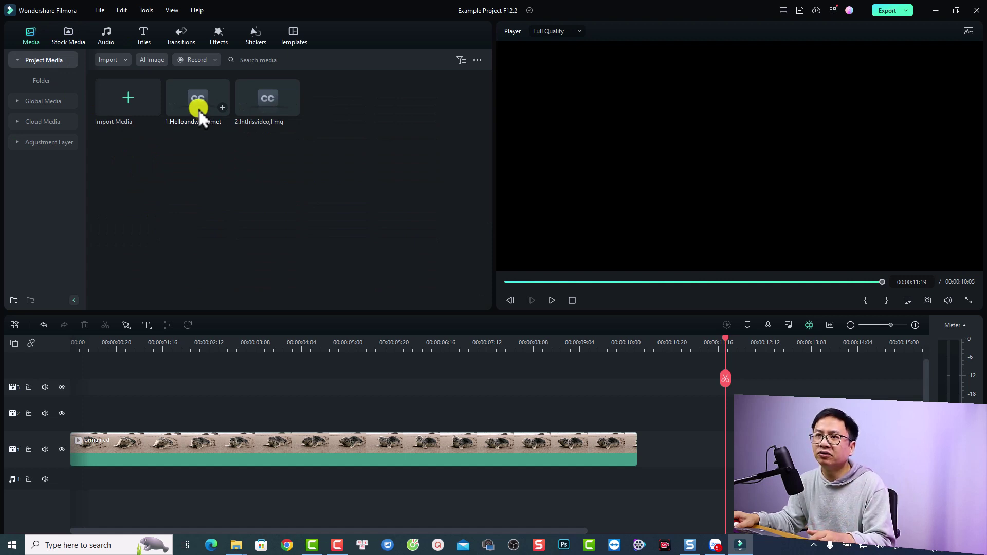
pyautogui.moveTo(199, 111); pyautogui.dragTo(85, 416)
pyautogui.click(79, 343)
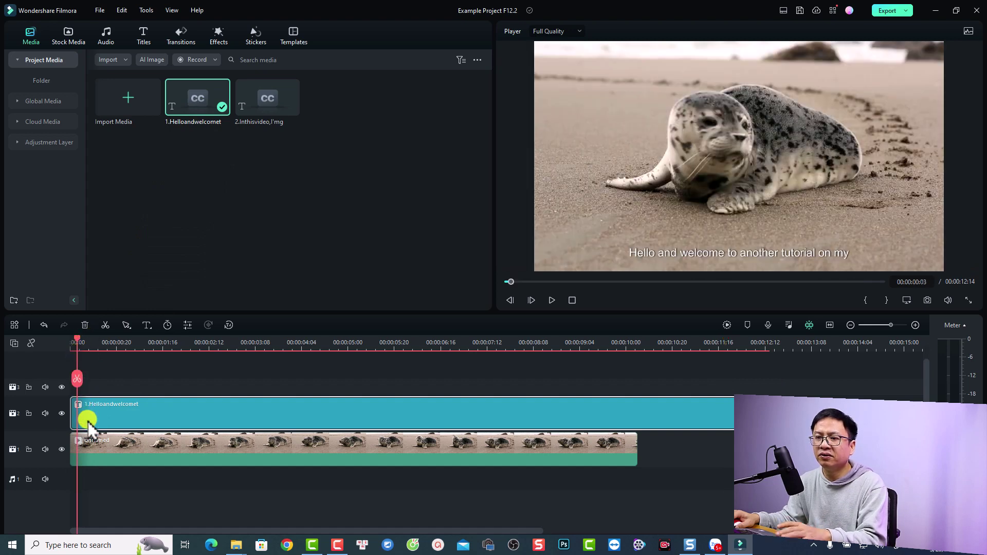
pyautogui.press('space')
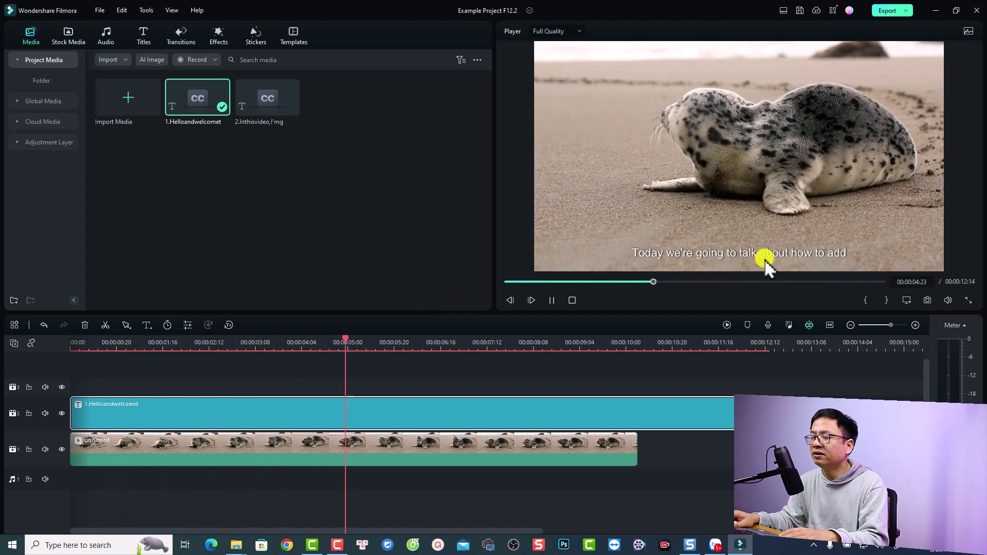
pyautogui.press('space')
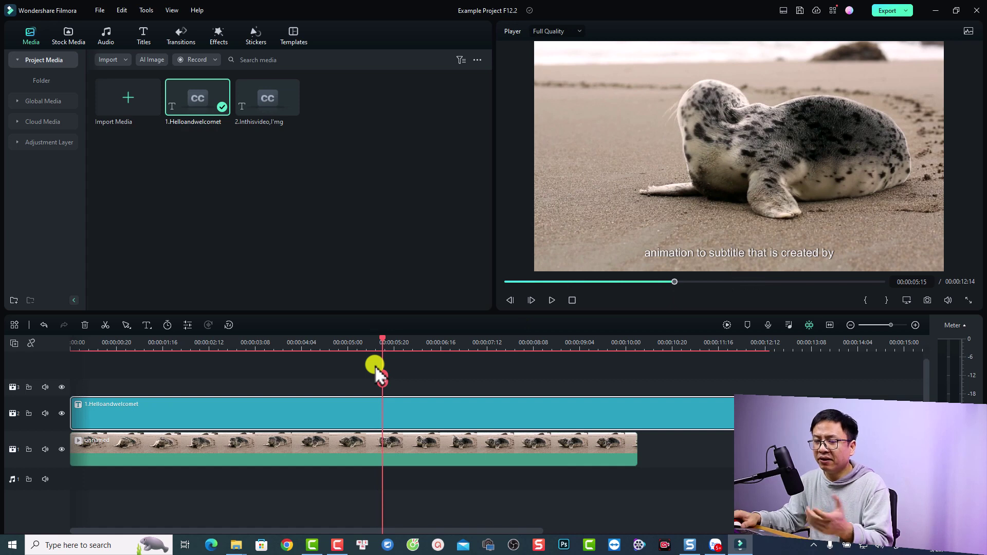
# - Open the subtitle clip in Advanced Edit and select its first line, 'Hello and welcome'
pyautogui.rightClick(310, 408)
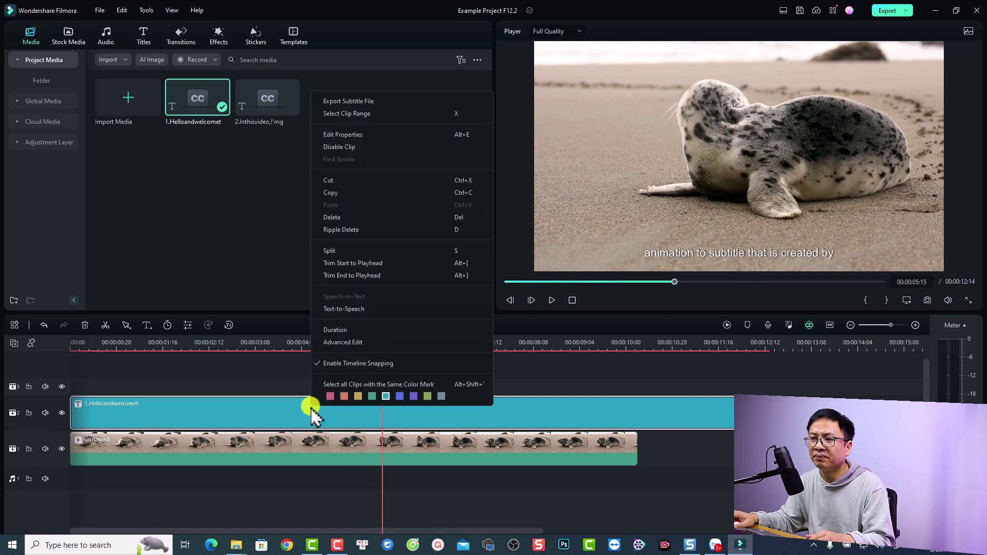
pyautogui.click(346, 344)
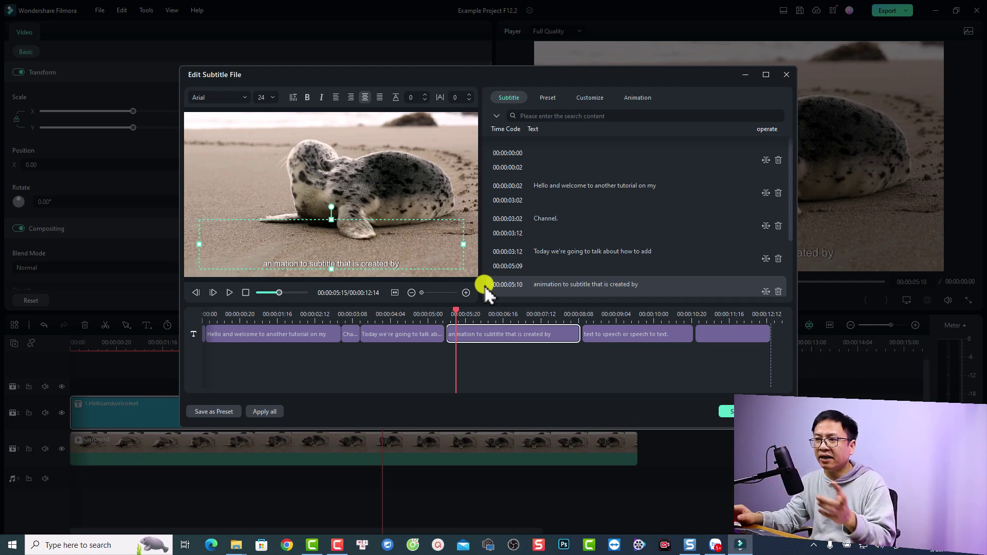
pyautogui.click(242, 316)
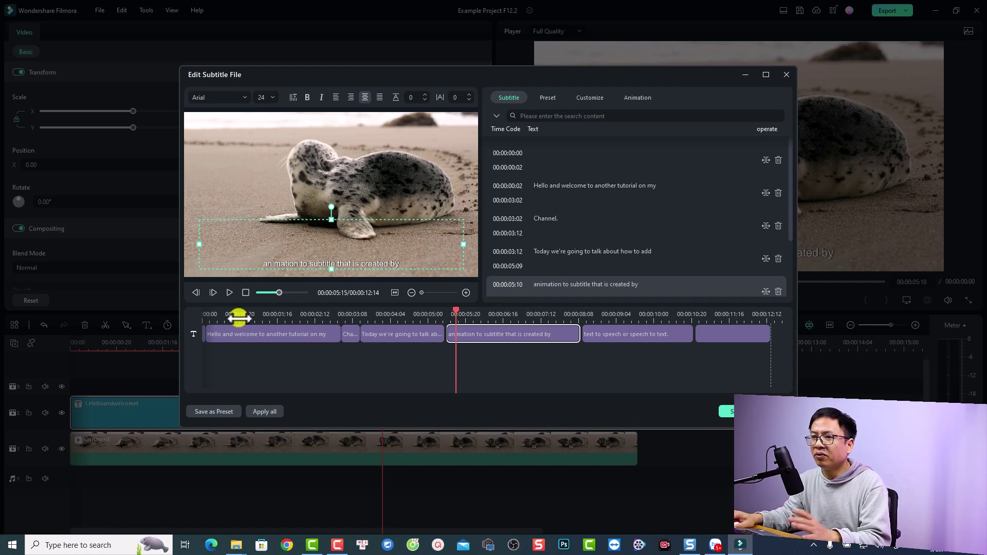
pyautogui.click(254, 335)
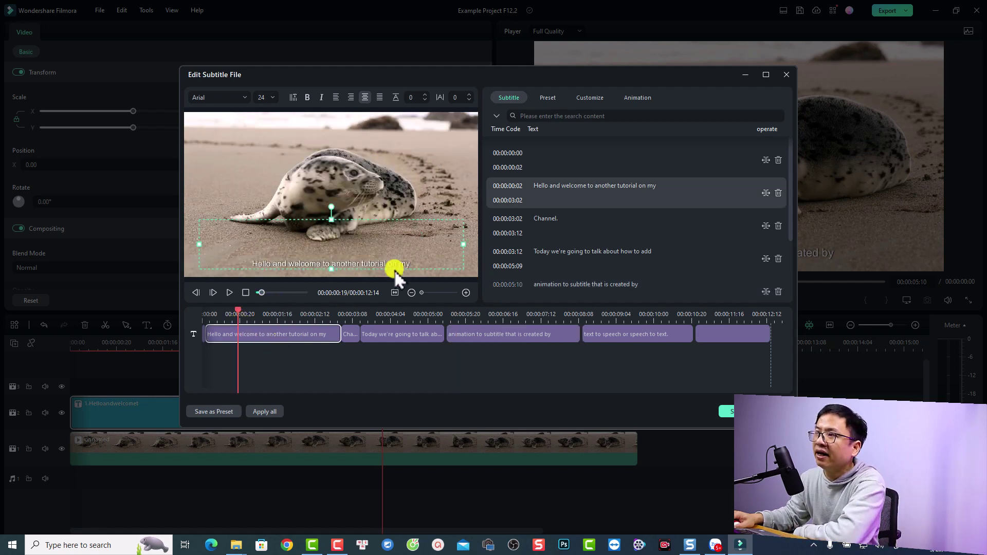
# - Style the subtitle with a multicolour preset from the WordArt category
pyautogui.click(548, 98)
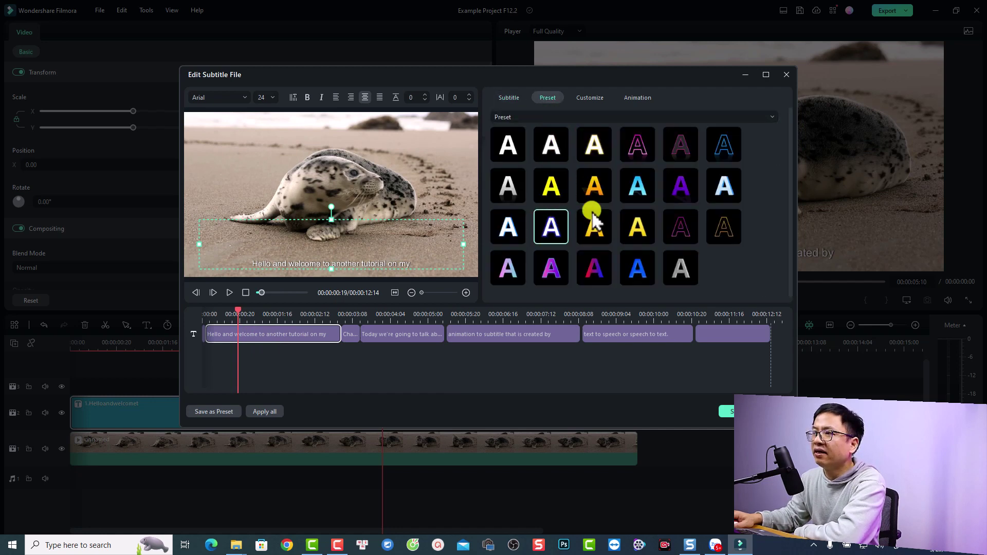
pyautogui.click(576, 115)
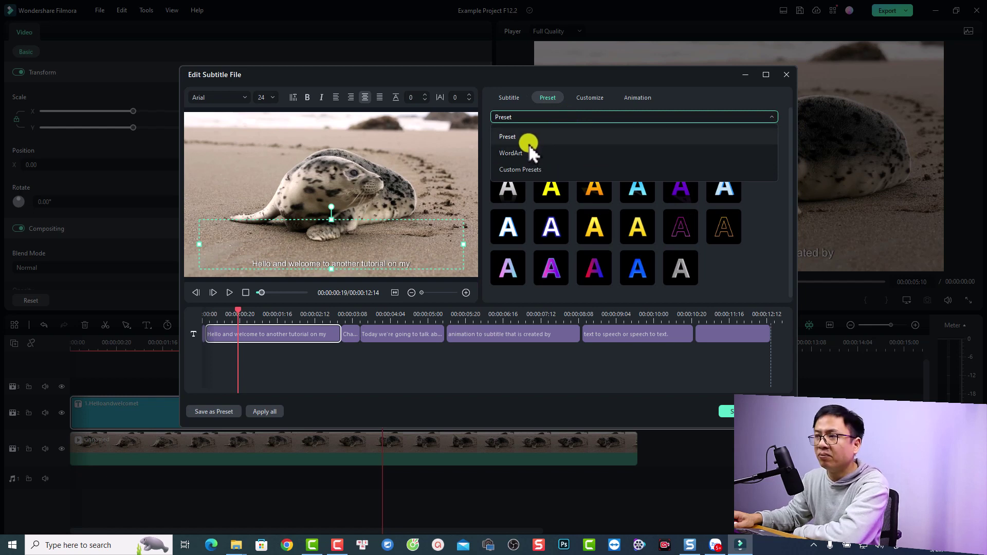
pyautogui.click(524, 154)
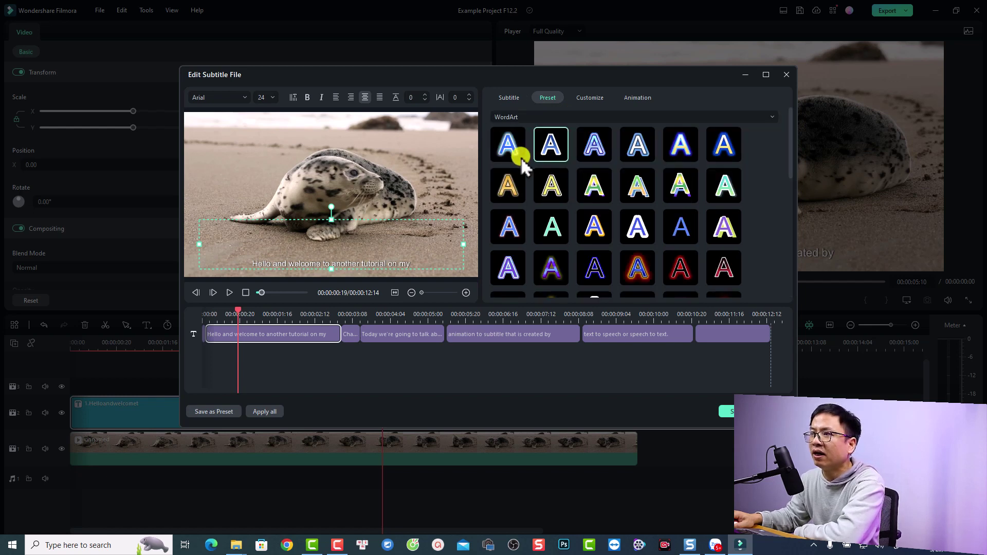
pyautogui.click(591, 226)
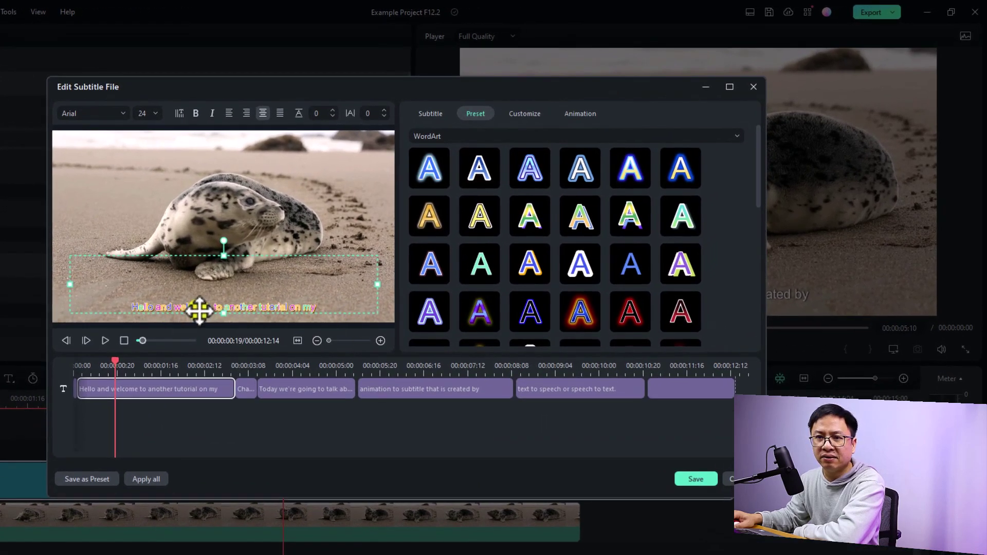
# - Open the Customize settings and scroll down to the outline and shadow options
pyautogui.click(520, 114)
pyautogui.scroll(-10, 757, 200)
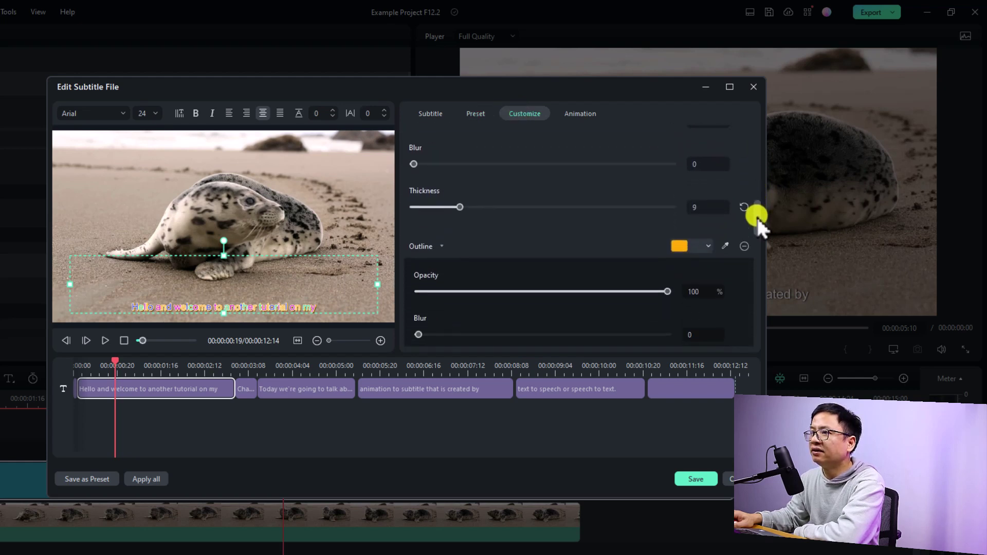
pyautogui.moveTo(757, 216); pyautogui.dragTo(753, 190)
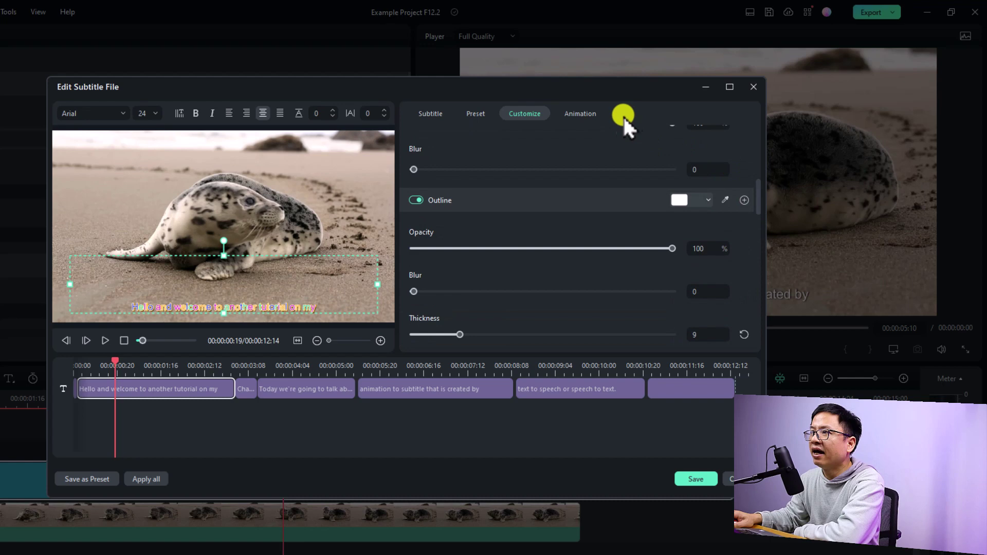
# - Apply the RichTick animation to the subtitle and extend the style to all lines
pyautogui.click(578, 113)
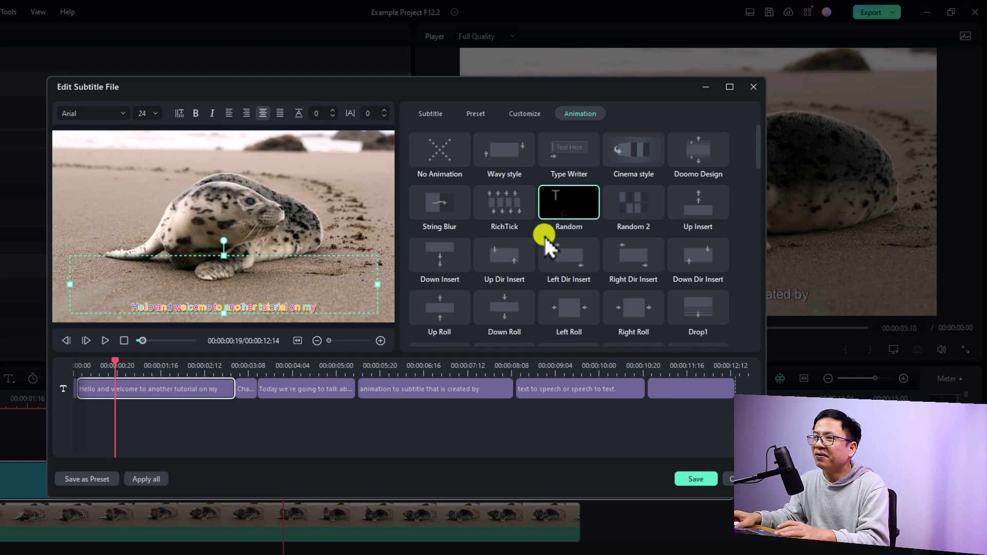
pyautogui.click(504, 202)
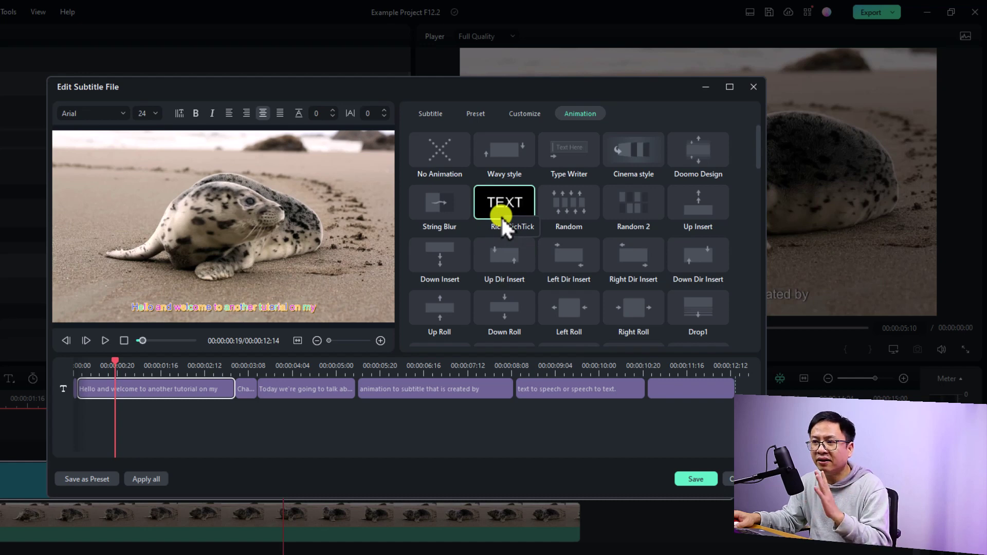
pyautogui.click(155, 477)
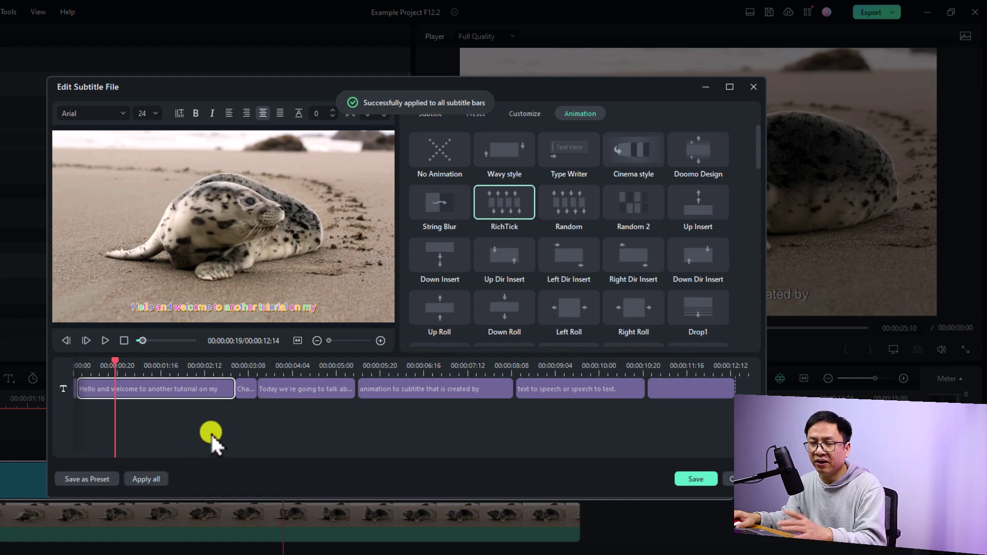
# - Preview the animated subtitles, including from 00:00:02:12 and at the 'Channel.' line
pyautogui.press('space')
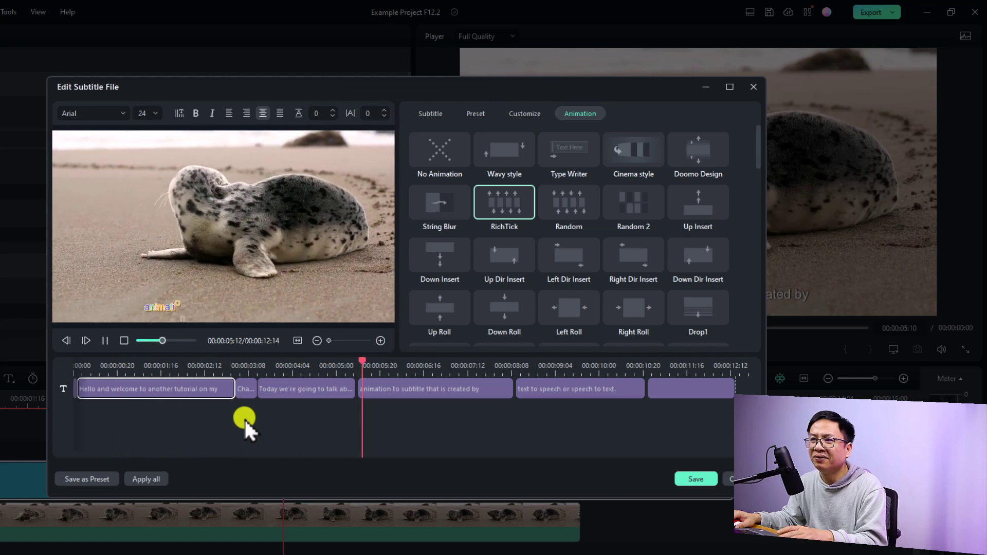
pyautogui.press('space')
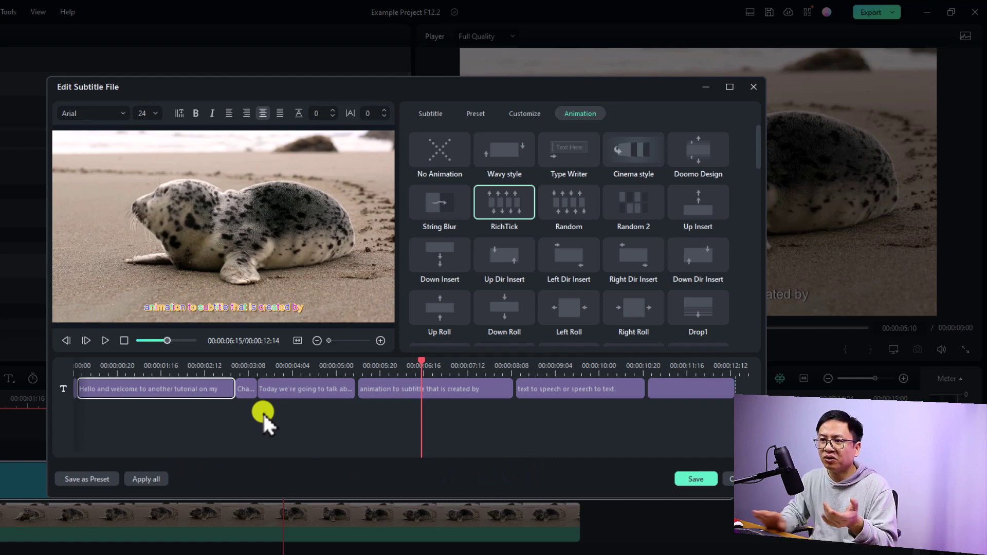
pyautogui.click(204, 373)
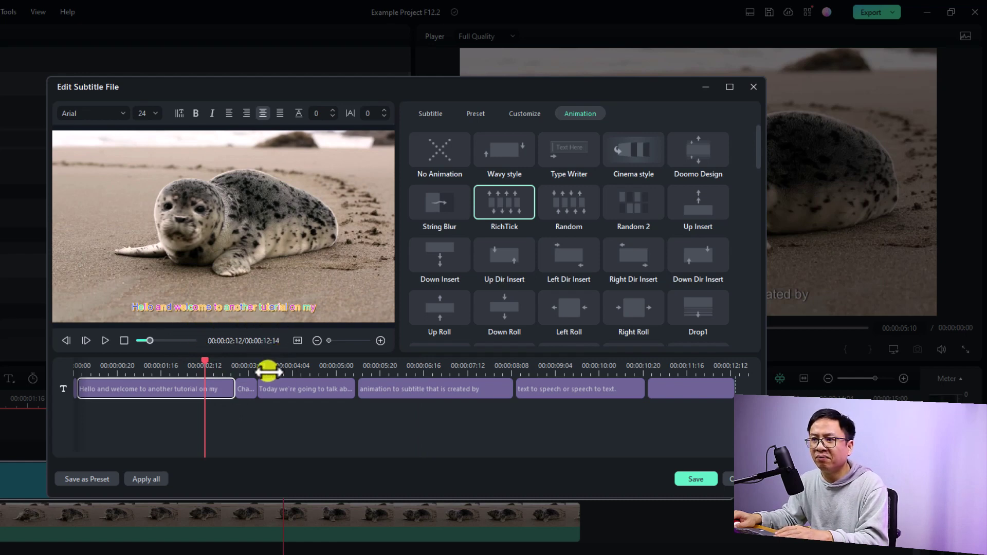
pyautogui.click(238, 373)
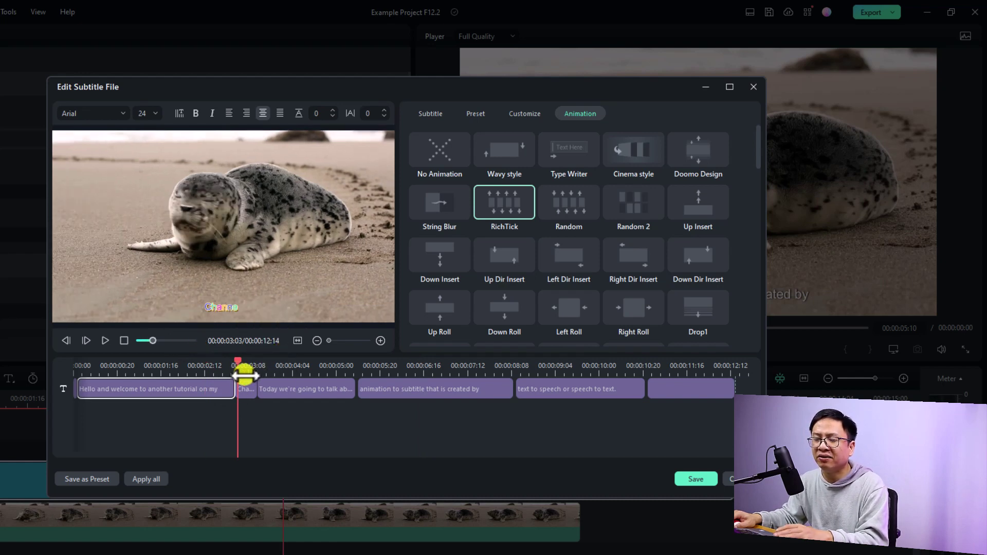
pyautogui.press('space')
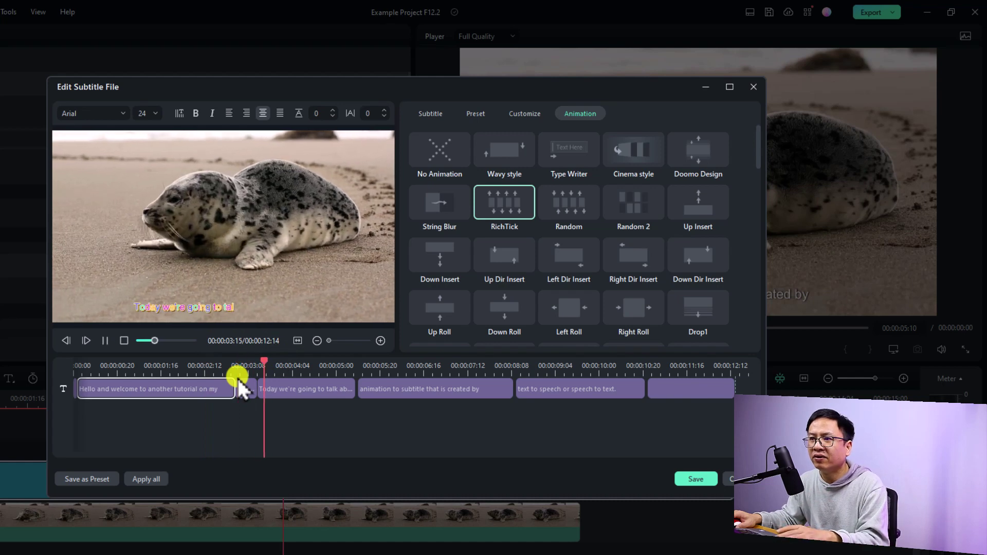
pyautogui.press('space')
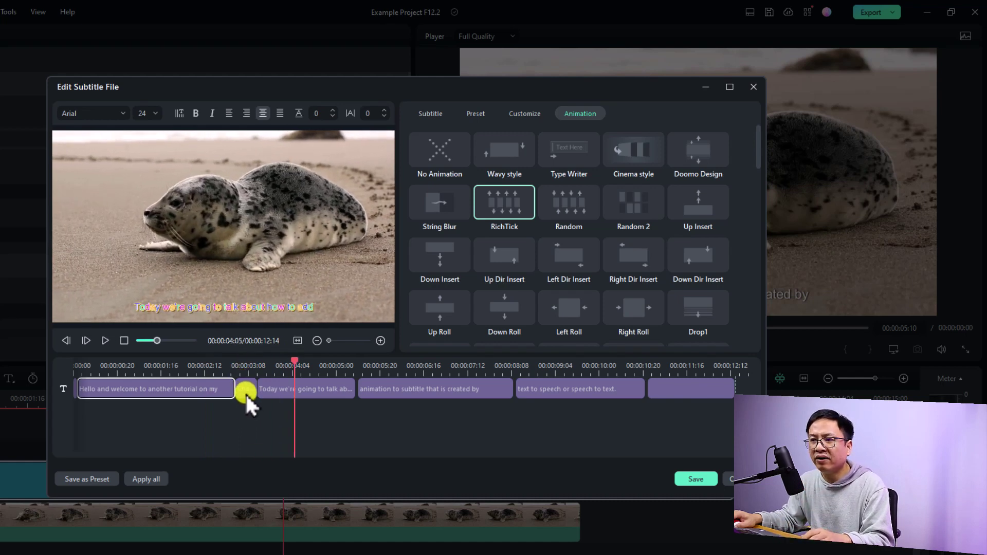
# - Select the opening subtitle clip together with the short 'Channel.' clip
pyautogui.click(245, 394)
pyautogui.click(195, 393)
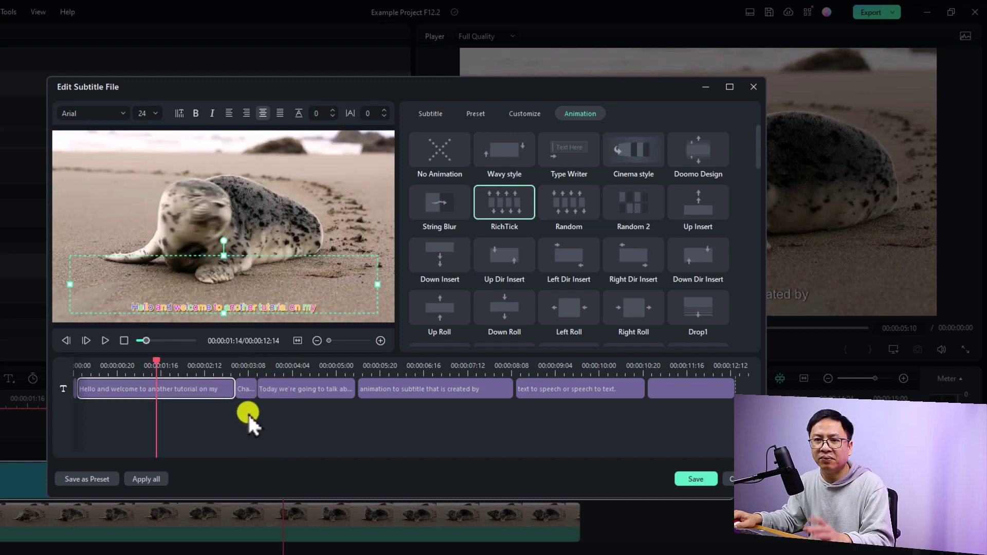
pyautogui.click(244, 411)
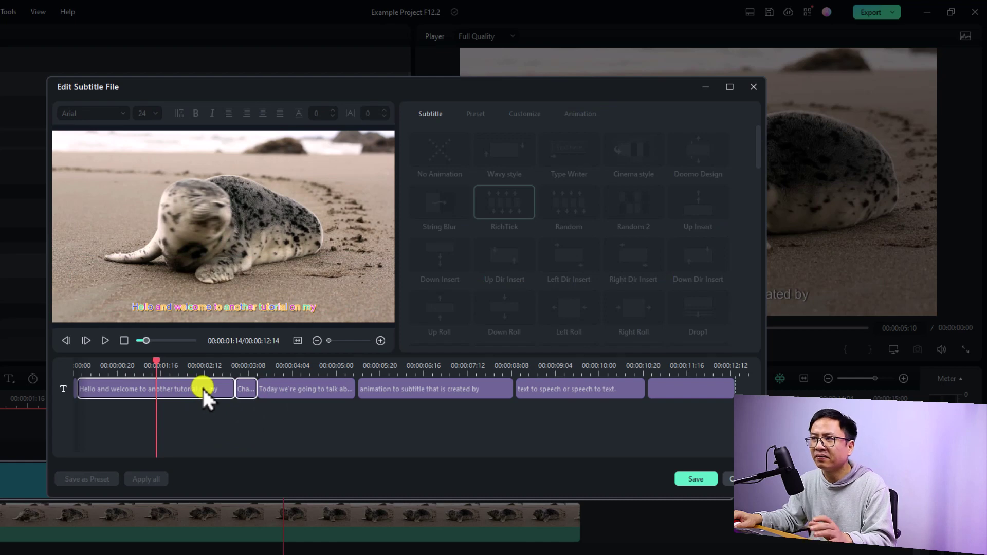
# - Merge 'Channel.' into the opening subtitle and play 'Hello and welcome…my Channel.' from the start
pyautogui.click(431, 113)
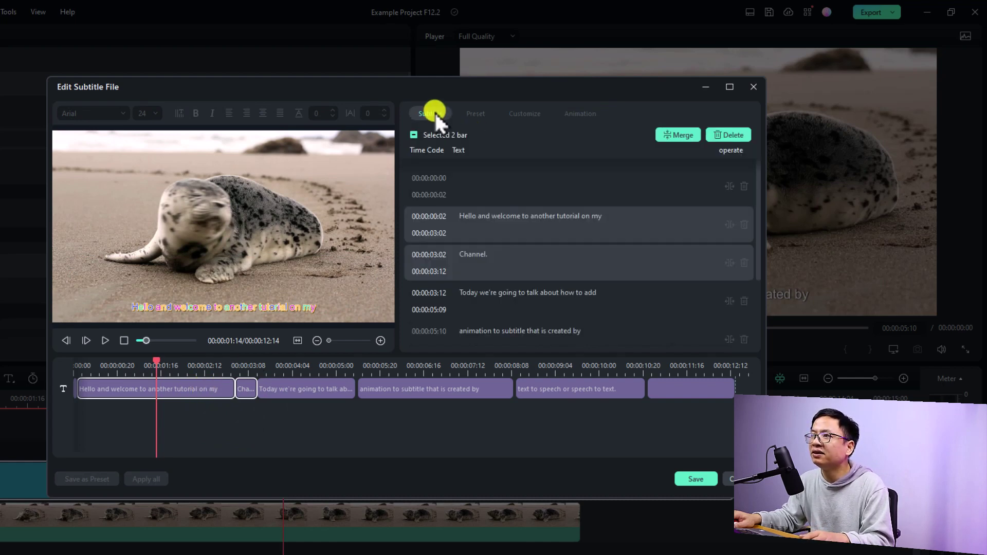
pyautogui.click(678, 134)
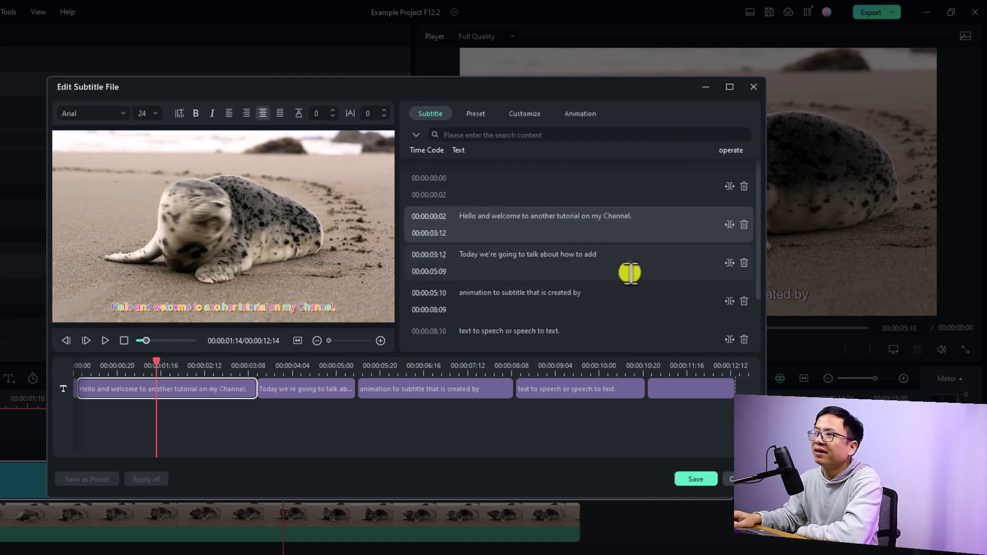
pyautogui.click(85, 366)
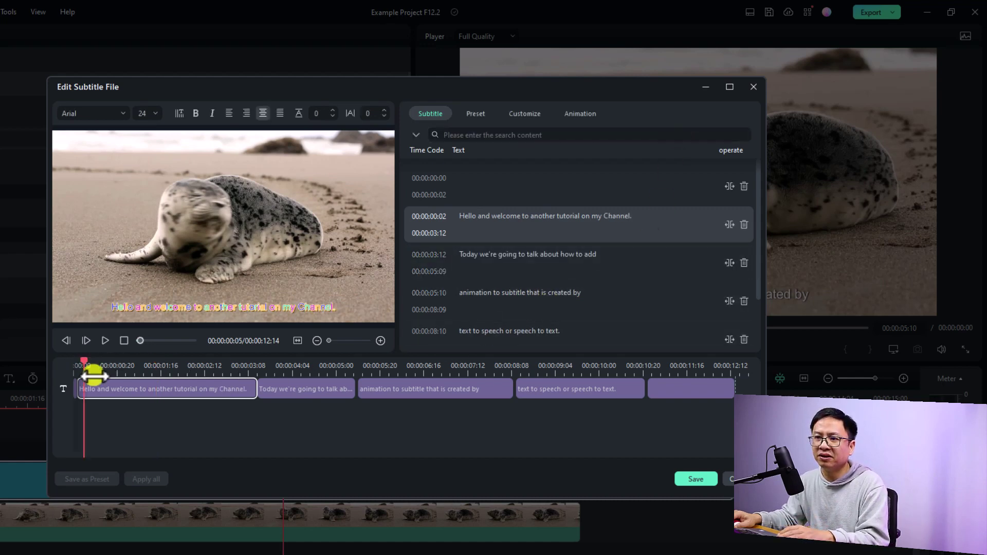
pyautogui.press('space')
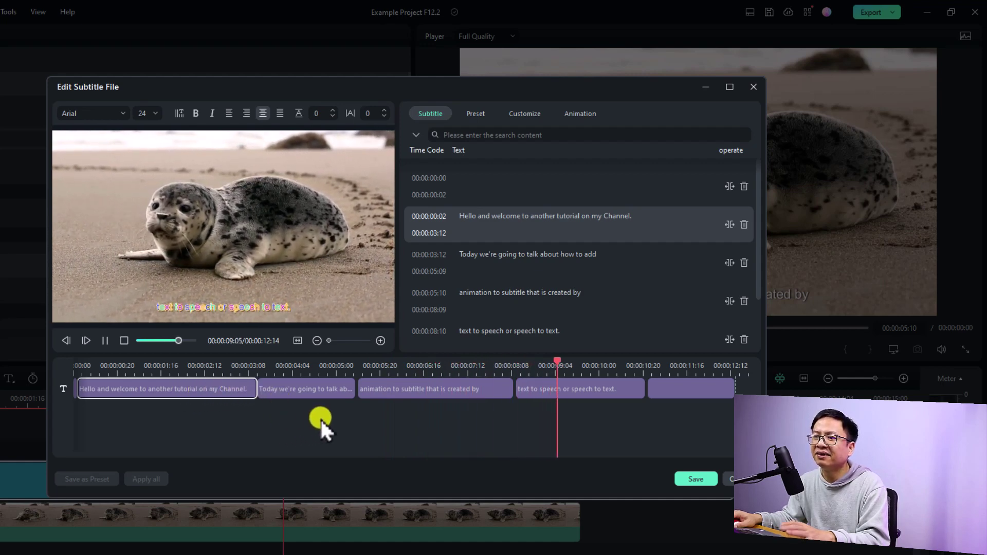
# - Select the 'Today we're going', 'animation to subtitle' and 'text to speech' clips and merge them
pyautogui.press('space')
pyautogui.moveTo(541, 421); pyautogui.dragTo(359, 384)
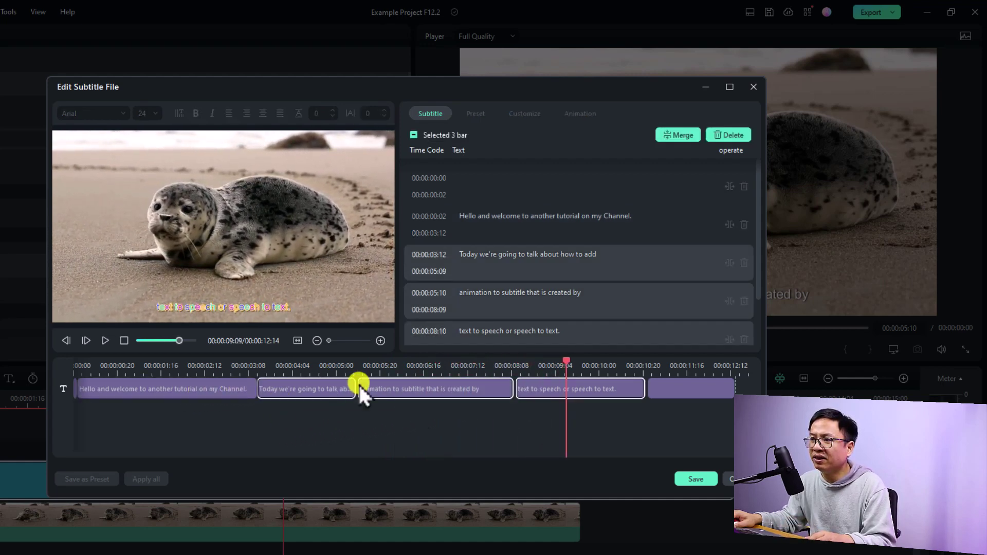
pyautogui.click(419, 406)
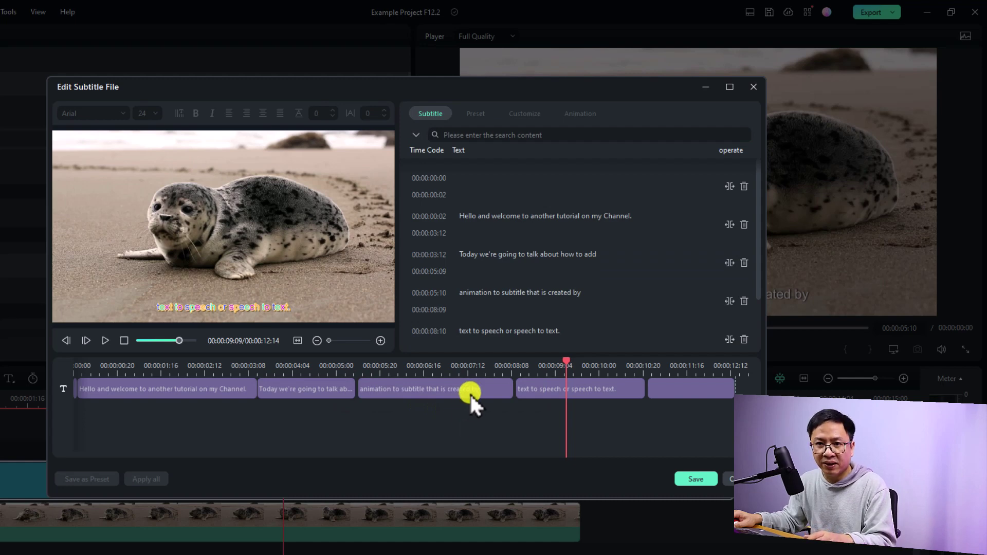
pyautogui.click(541, 387)
pyautogui.keyDown('ctrl'); pyautogui.click(441, 393); pyautogui.keyUp('ctrl')
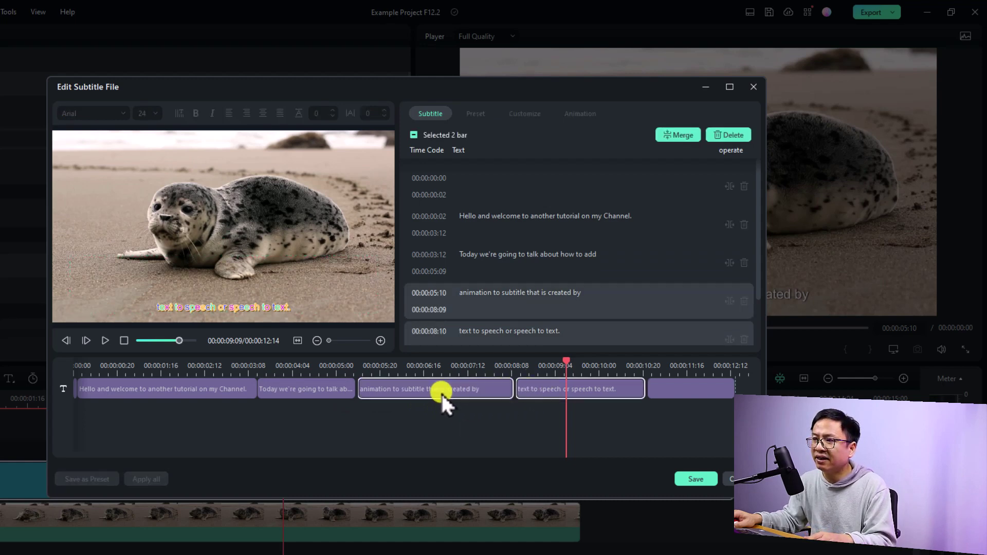
pyautogui.keyDown('ctrl'); pyautogui.click(337, 391); pyautogui.keyUp('ctrl')
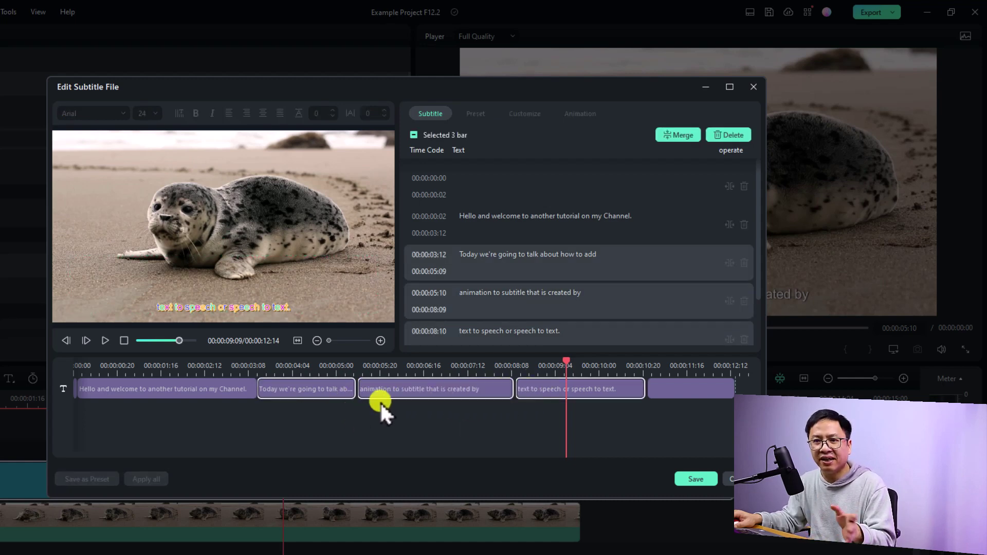
pyautogui.click(678, 135)
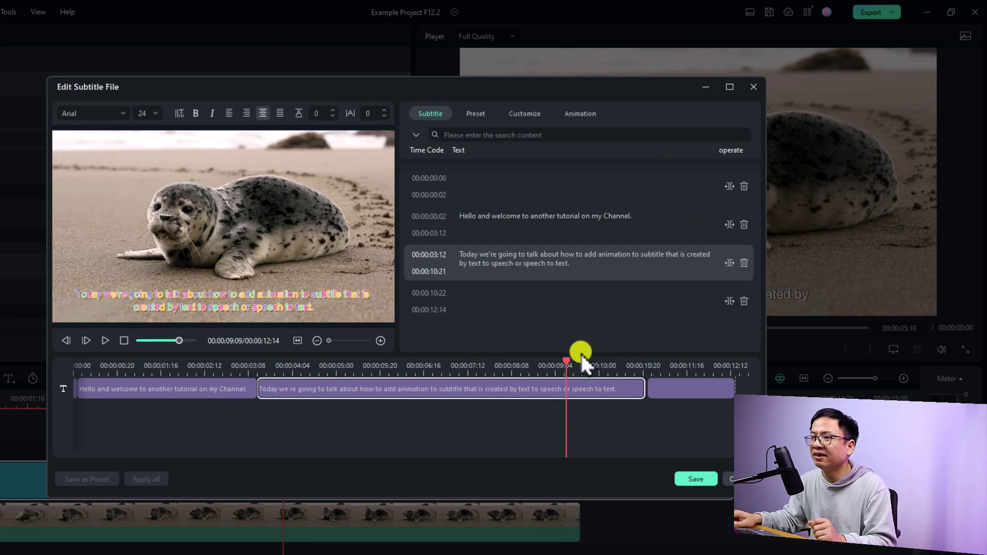
# - Preview the merged subtitle from 00:00:03:02
pyautogui.click(236, 366)
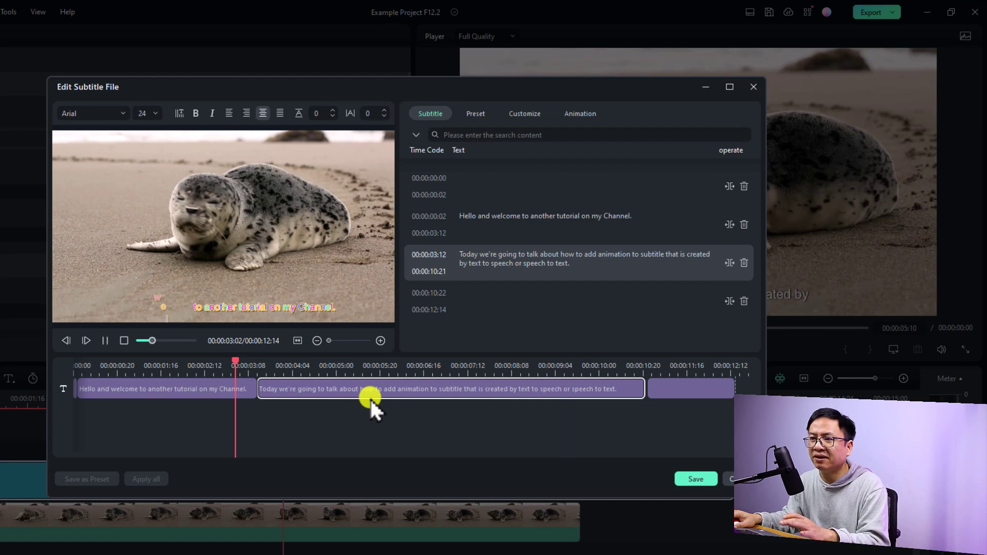
pyautogui.press('space')
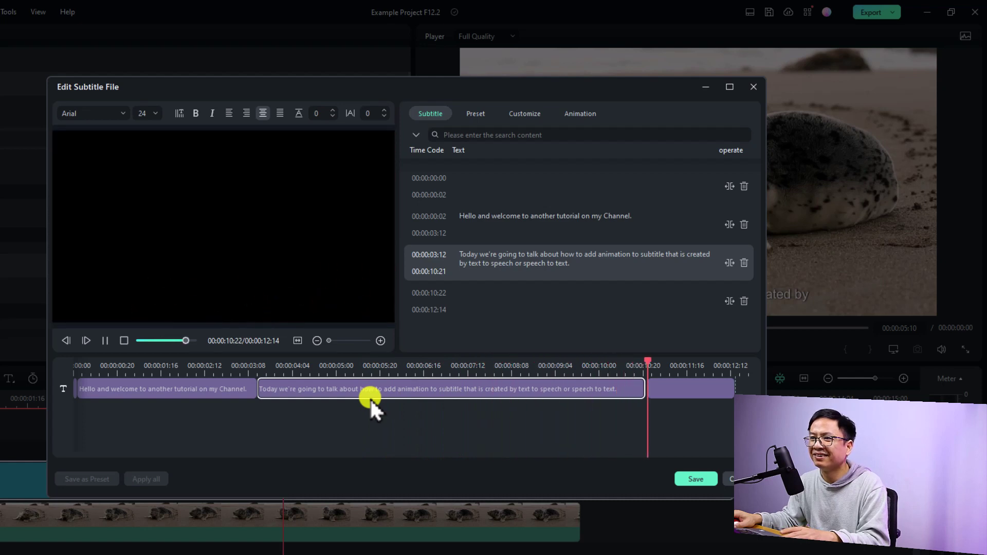
pyautogui.press('space')
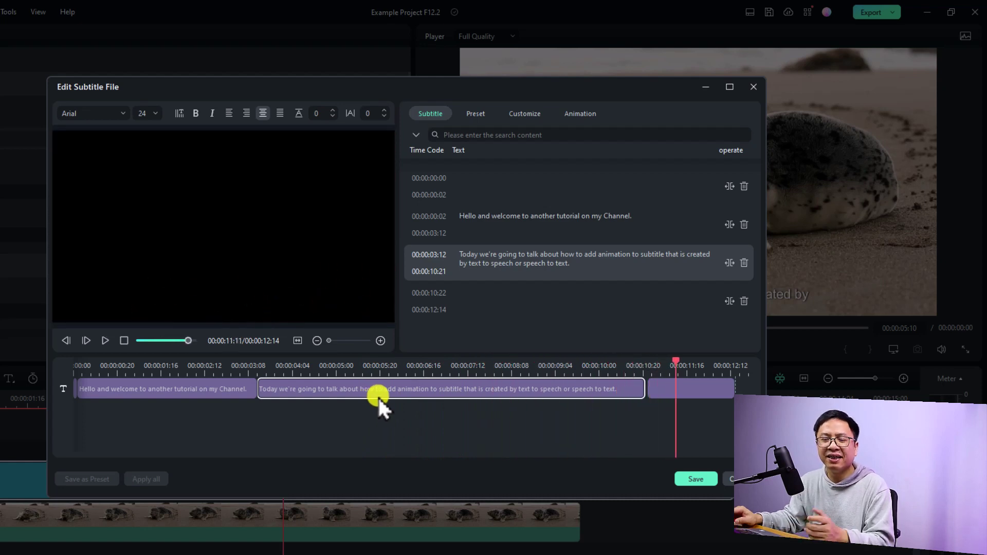
# - Split the long merged subtitle at 00:00:06:03, just before 'animation'
pyautogui.click(378, 397)
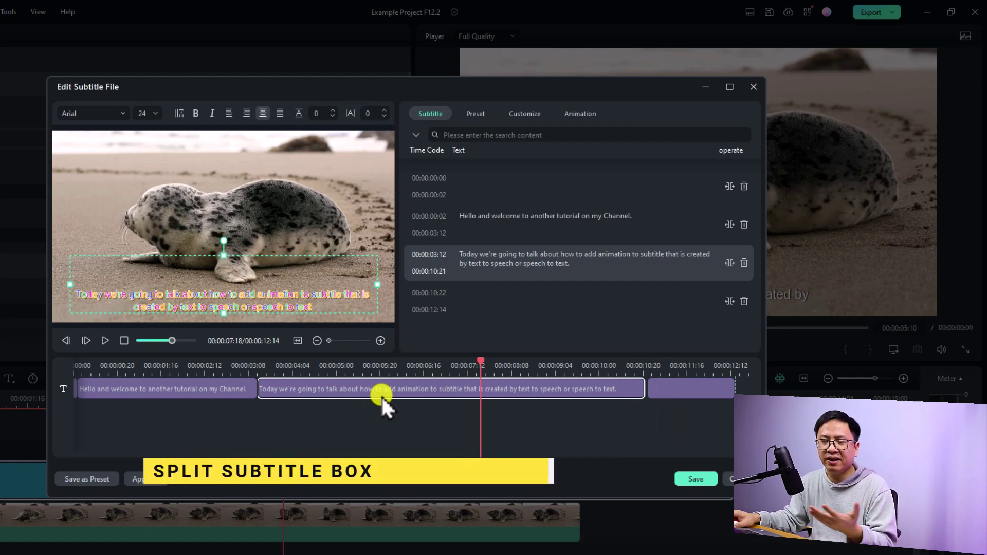
pyautogui.click(407, 377)
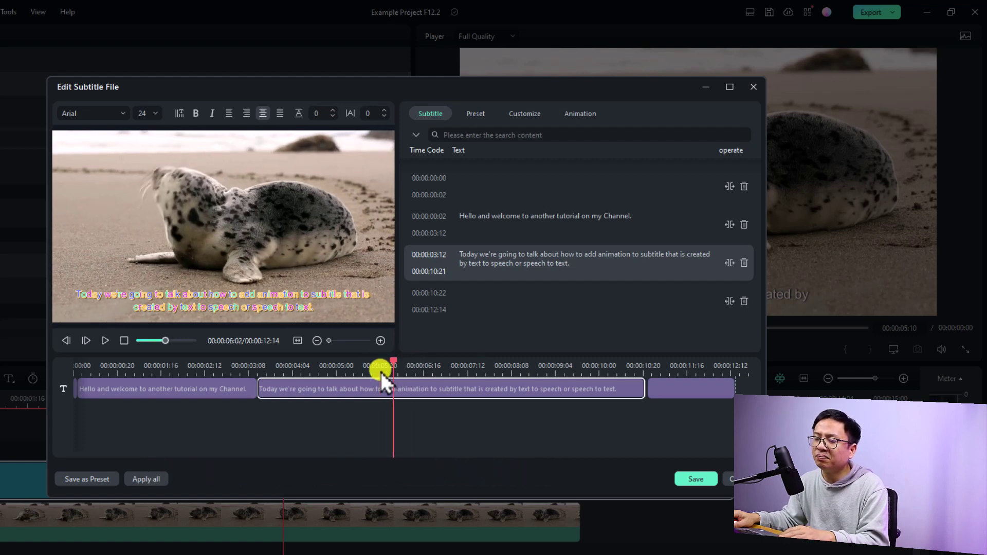
pyautogui.click(396, 377)
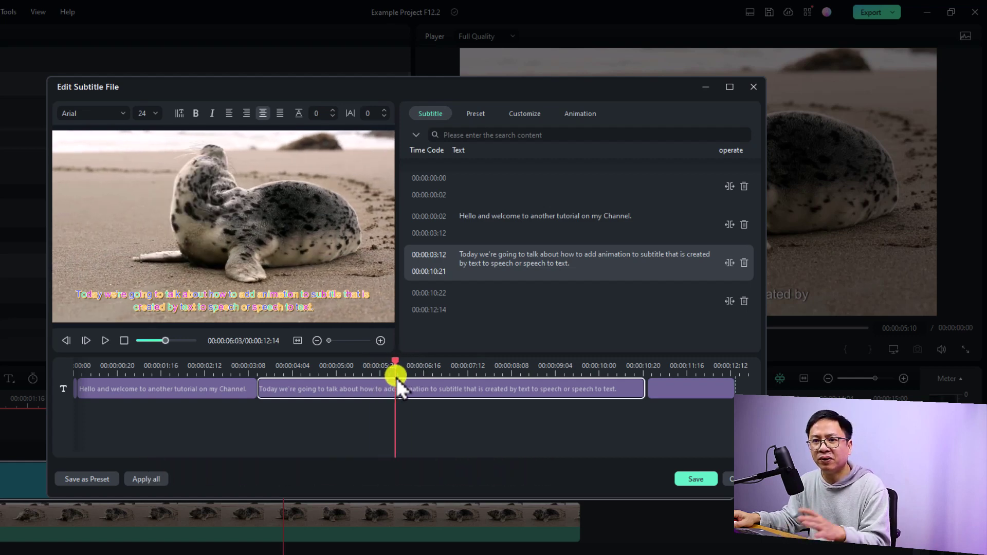
pyautogui.click(730, 264)
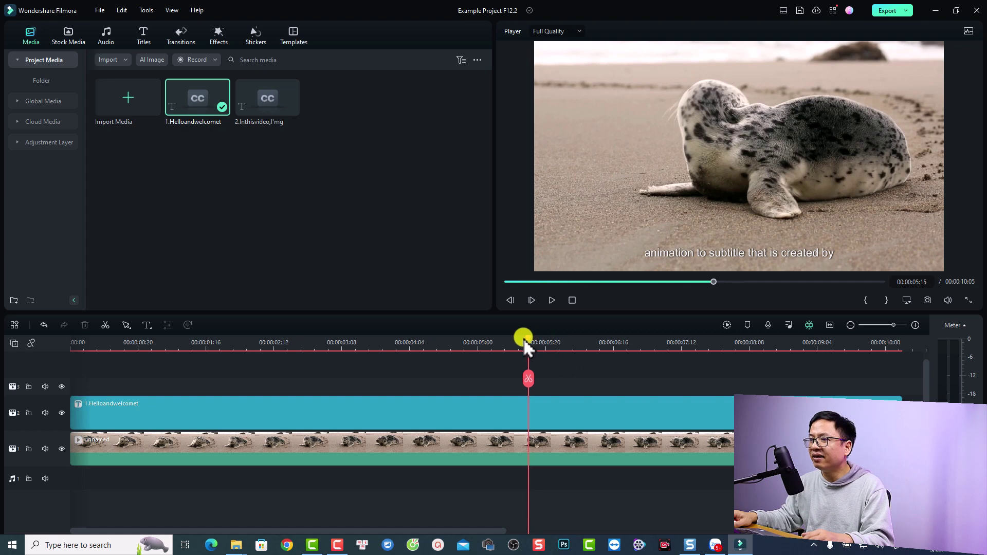
# - Replace the local MP4 export's output name with 'Thumbnail example'
pyautogui.click(467, 347)
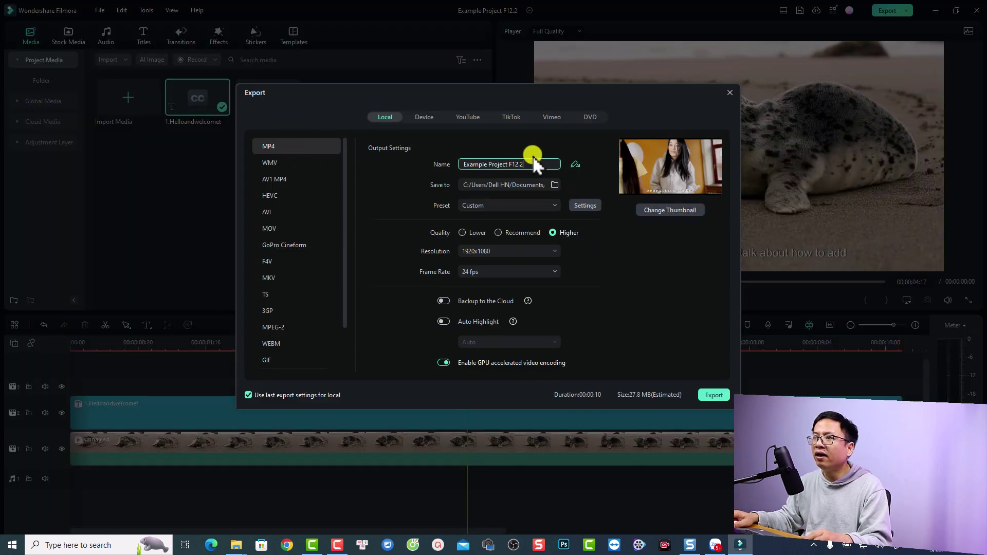
pyautogui.moveTo(527, 163); pyautogui.dragTo(457, 164)
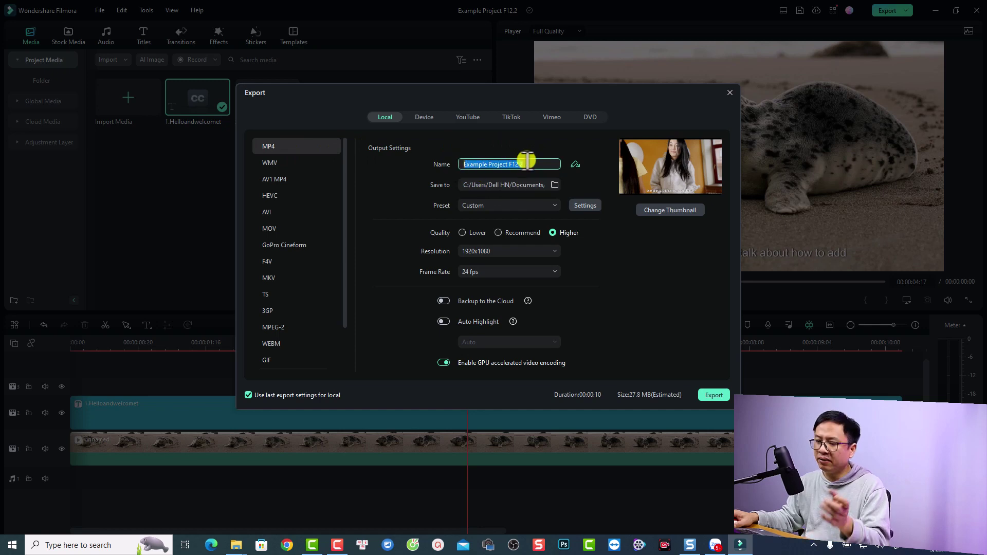
pyautogui.write('Thumb')
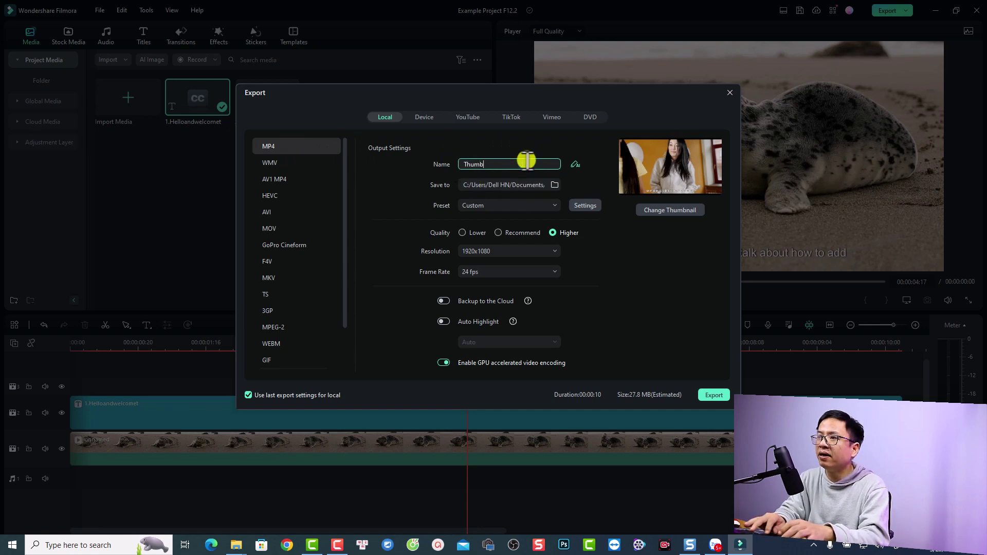
pyautogui.write('nail exa')
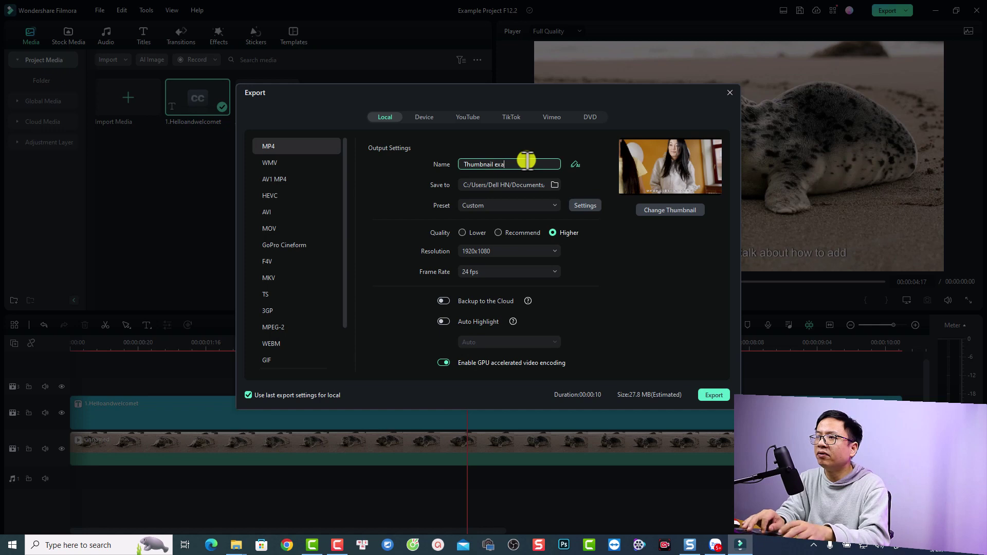
pyautogui.write('mple')
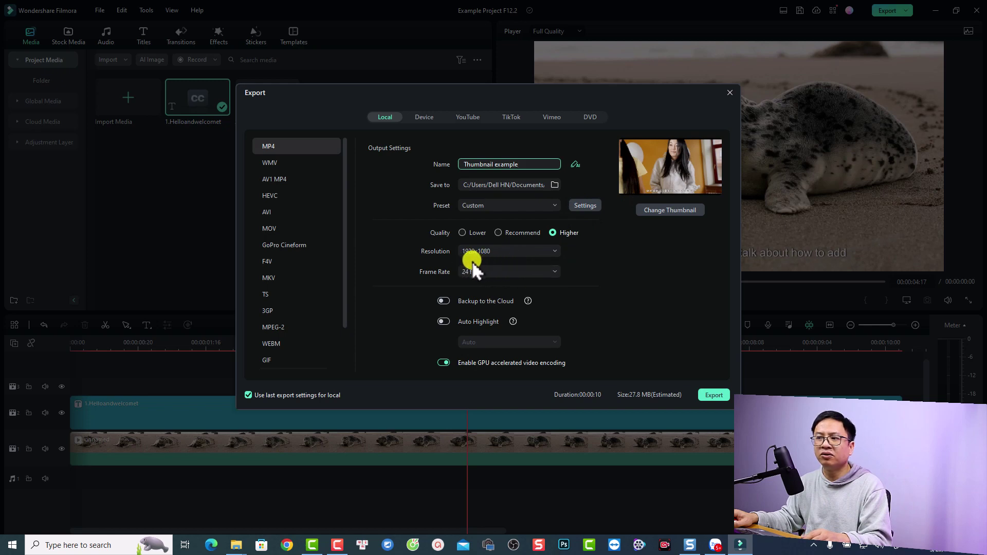
# - Set a later seal frame as the thumbnail and export 'Thumbnail example' as MP4
pyautogui.click(667, 211)
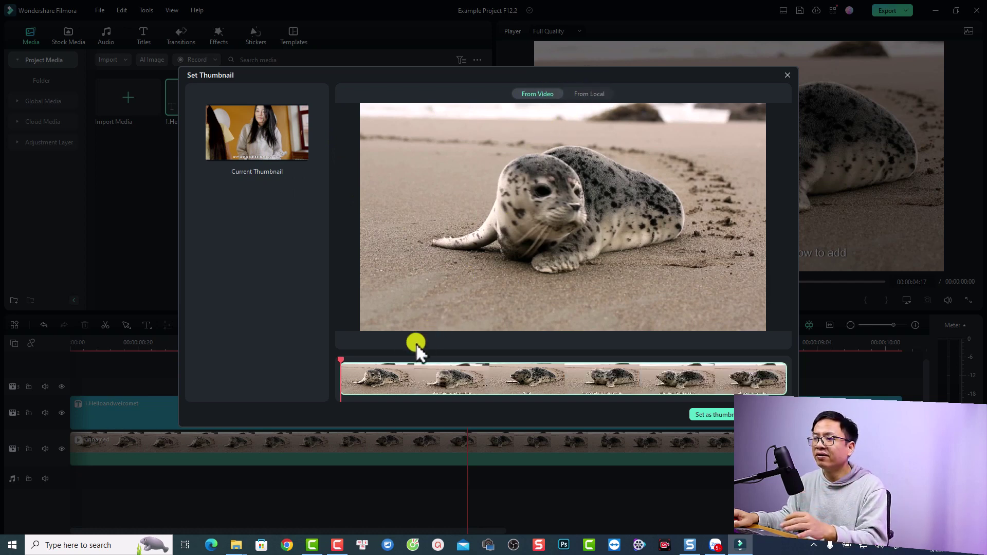
pyautogui.moveTo(342, 361); pyautogui.dragTo(483, 368)
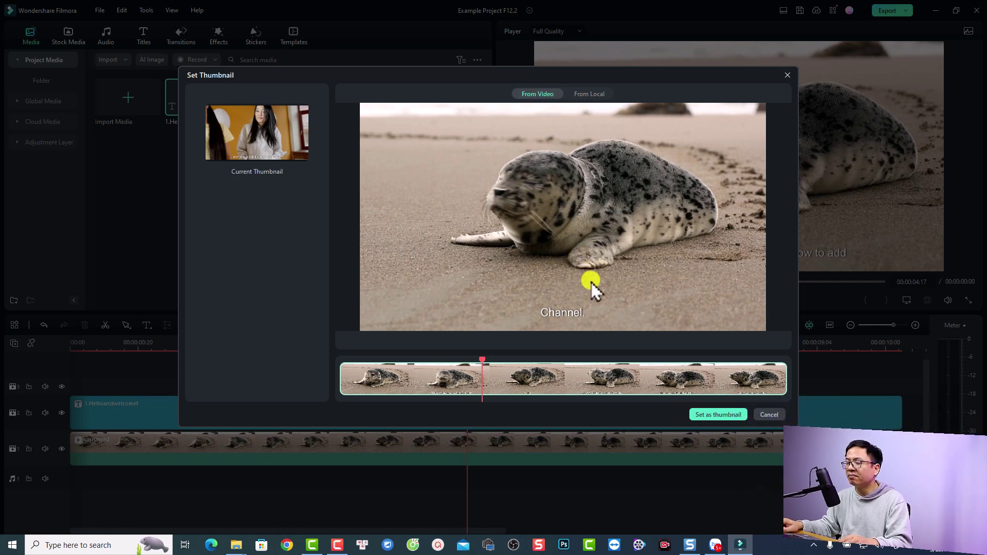
pyautogui.click(709, 416)
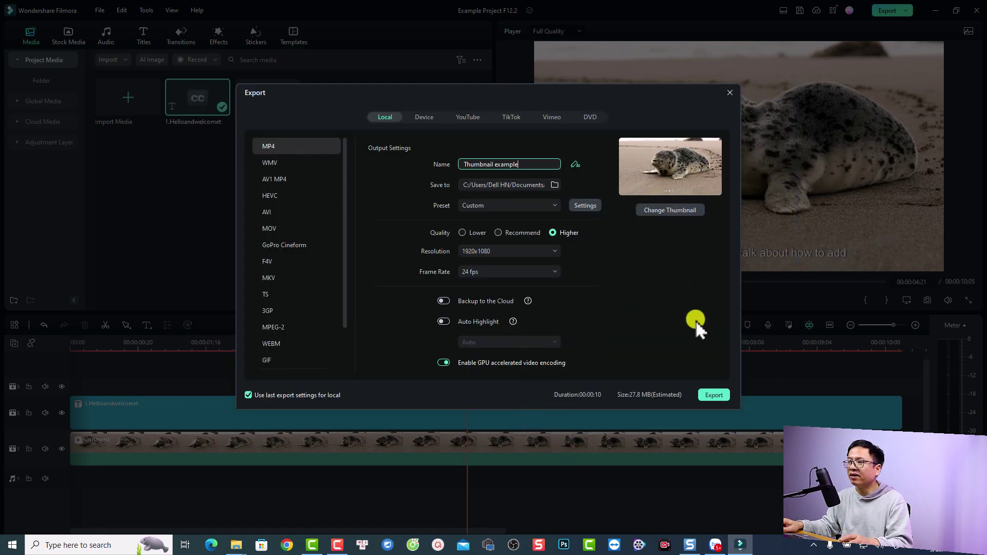
pyautogui.click(713, 395)
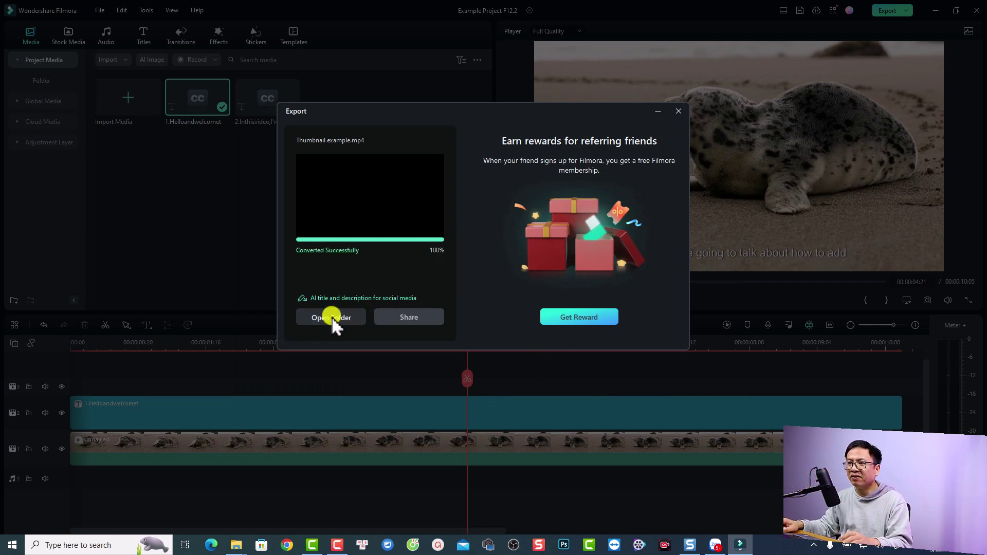
# - Open the maximized Output folder and view the 'Thumbnail example' seal JPG beside the MP4
pyautogui.click(331, 317)
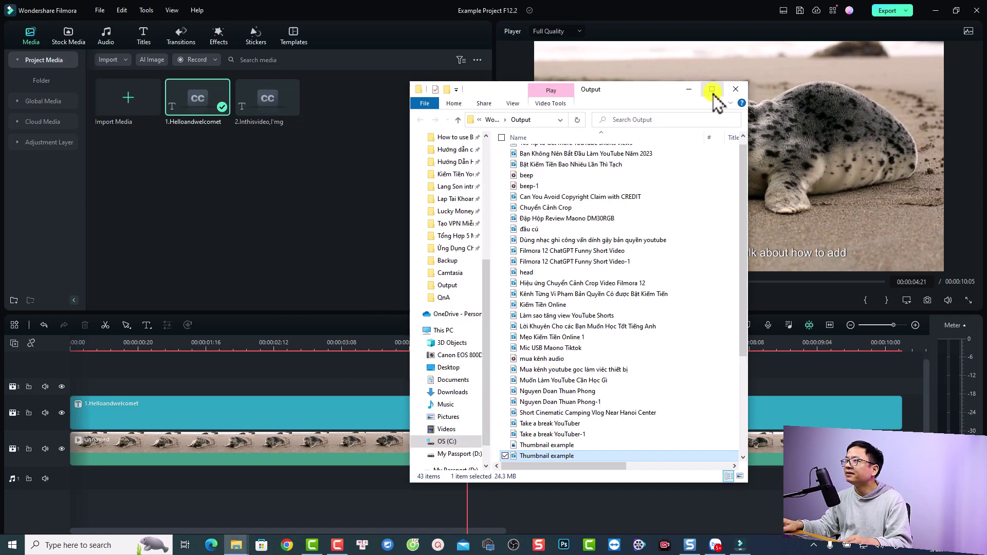
pyautogui.click(713, 90)
pyautogui.click(363, 376)
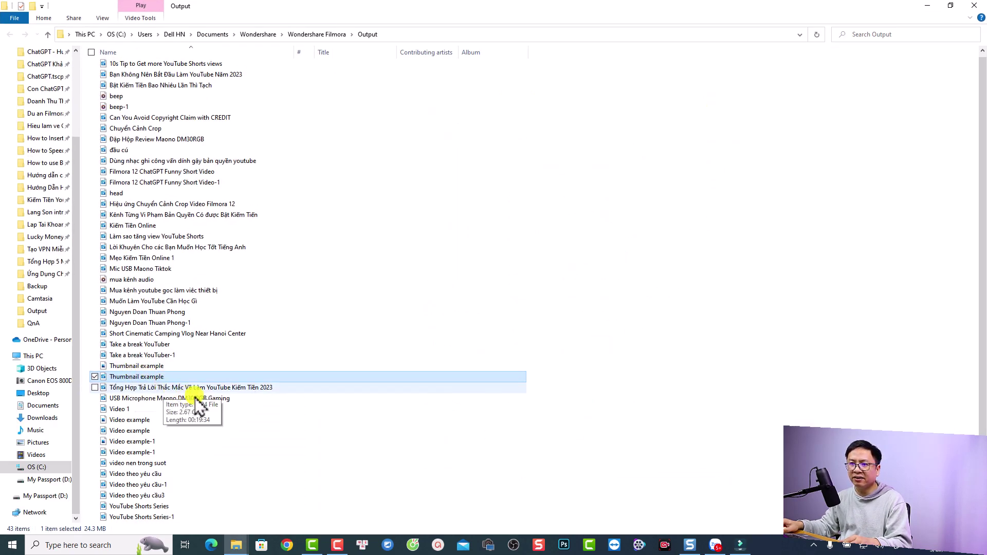
pyautogui.keyDown('ctrl'); pyautogui.scroll(2, 206, 404); pyautogui.keyUp('ctrl')
pyautogui.keyDown('ctrl'); pyautogui.scroll(1, 729, 245); pyautogui.keyUp('ctrl')
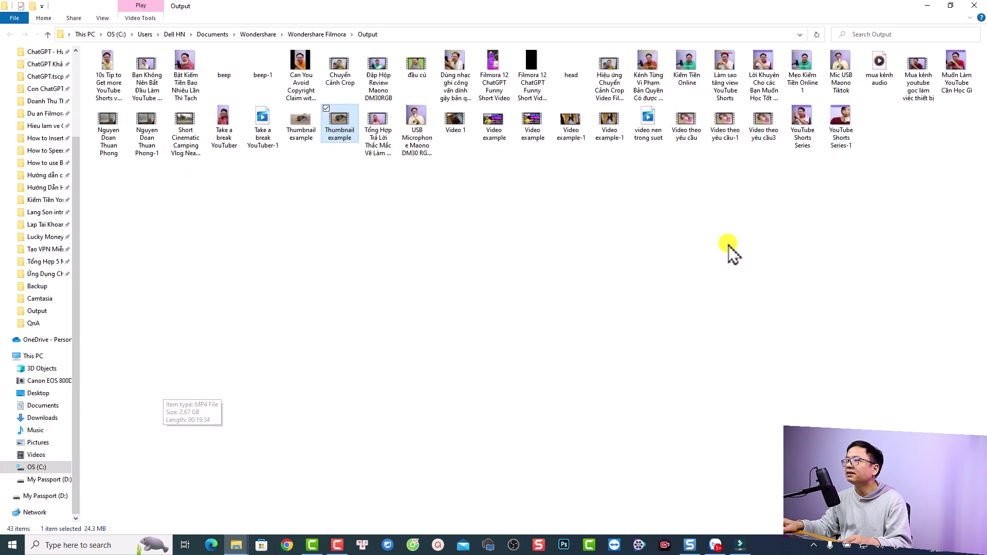
pyautogui.keyDown('ctrl'); pyautogui.scroll(2, 655, 255); pyautogui.keyUp('ctrl')
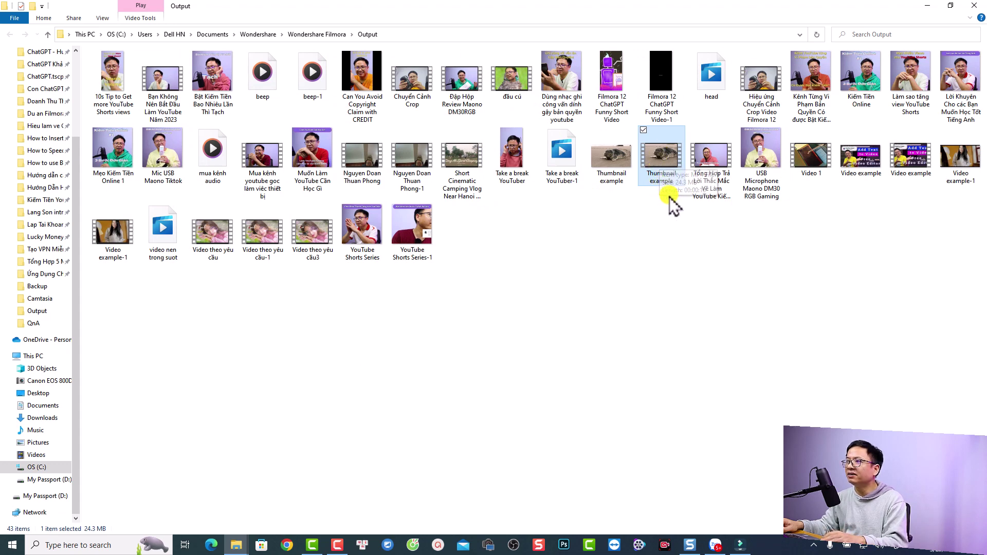
pyautogui.doubleClick(616, 160)
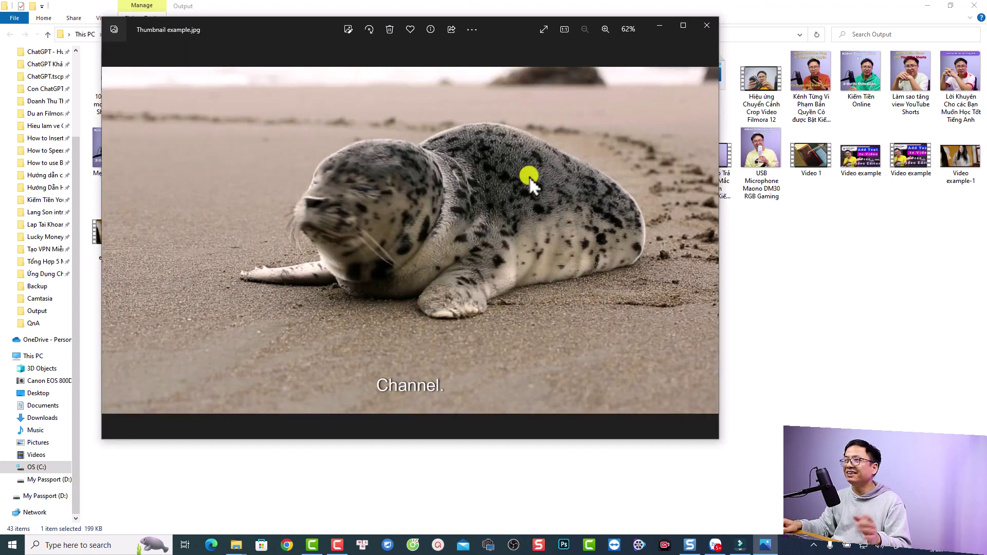
pyautogui.click(706, 24)
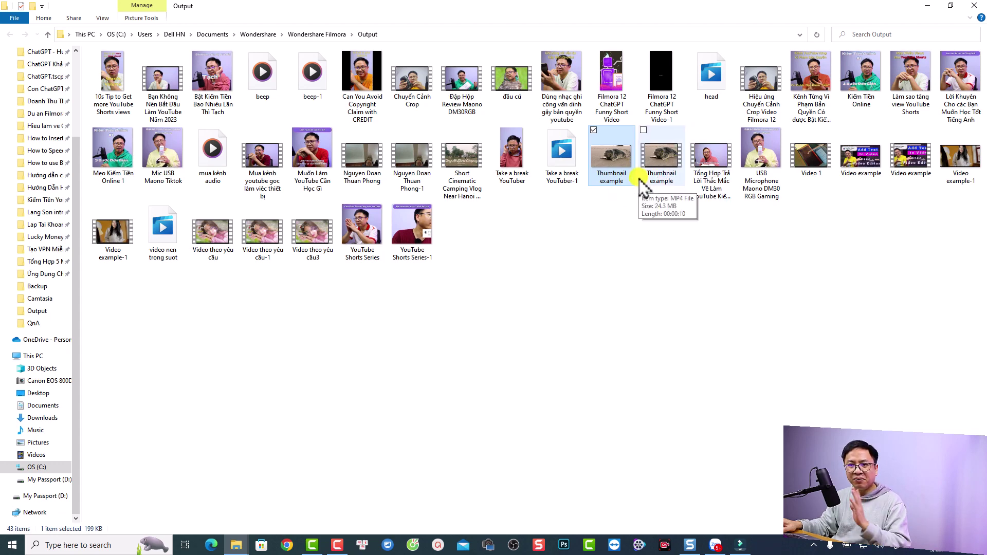
# - Set the Desktop photo 'ảnh Maono', cropped to its upper part, as the export thumbnail
pyautogui.click(743, 544)
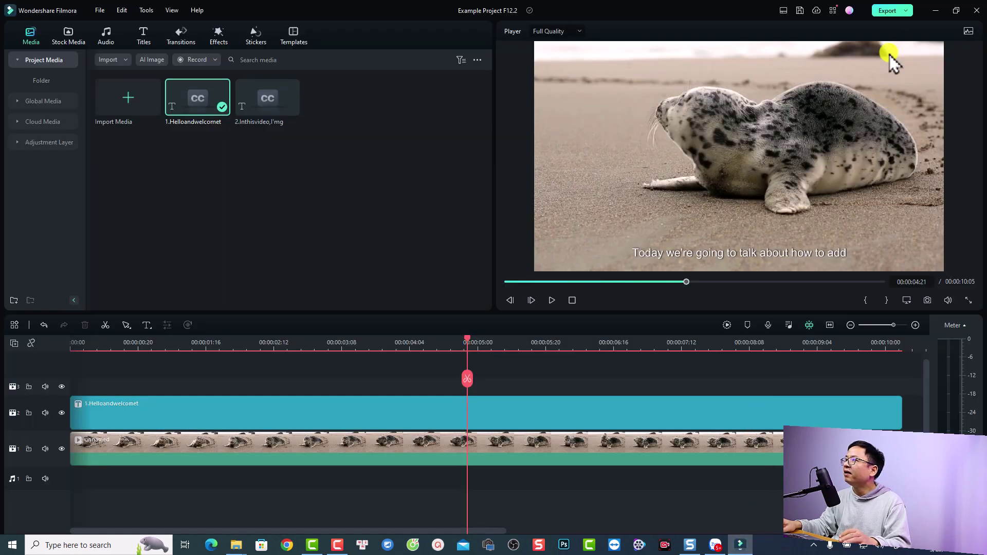
pyautogui.click(888, 11)
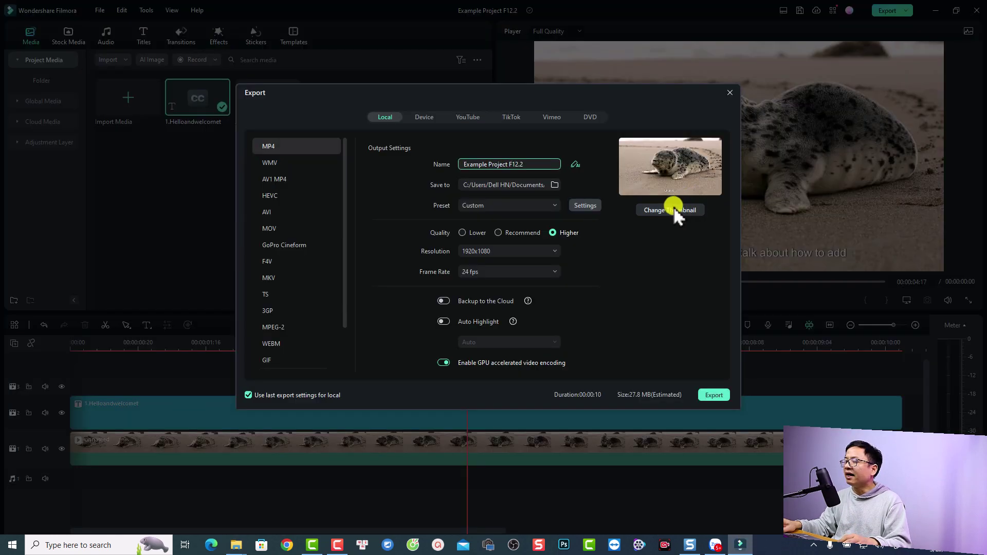
pyautogui.click(674, 209)
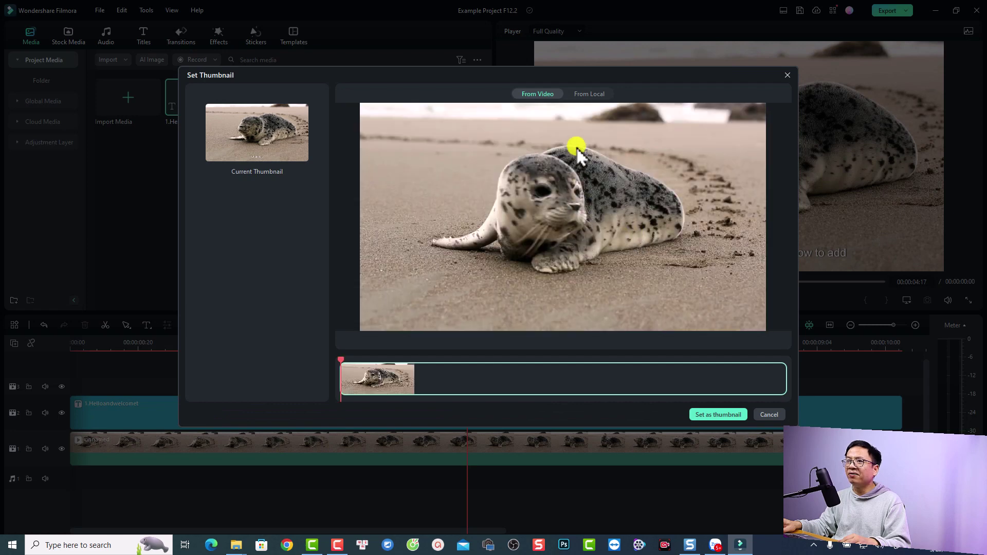
pyautogui.click(585, 95)
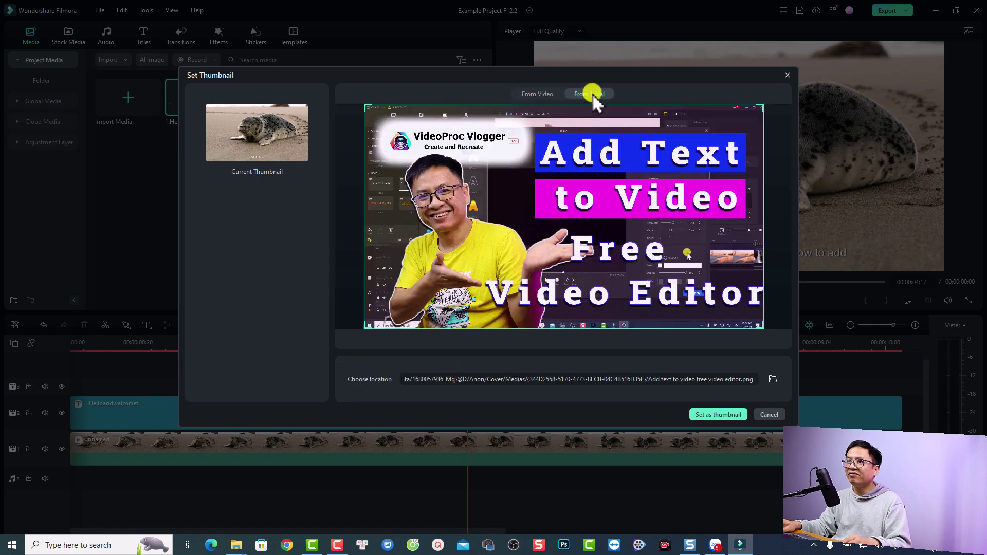
pyautogui.click(773, 380)
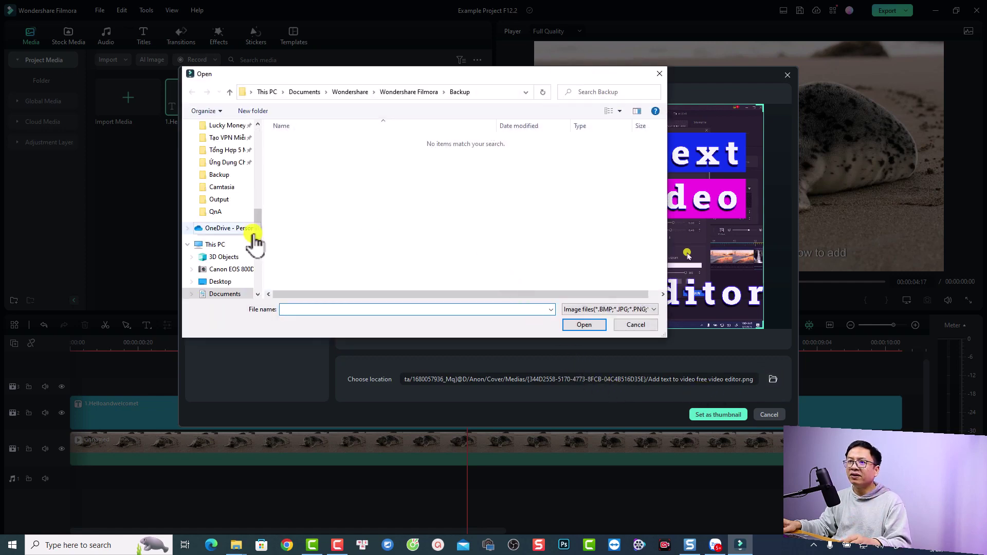
pyautogui.click(221, 282)
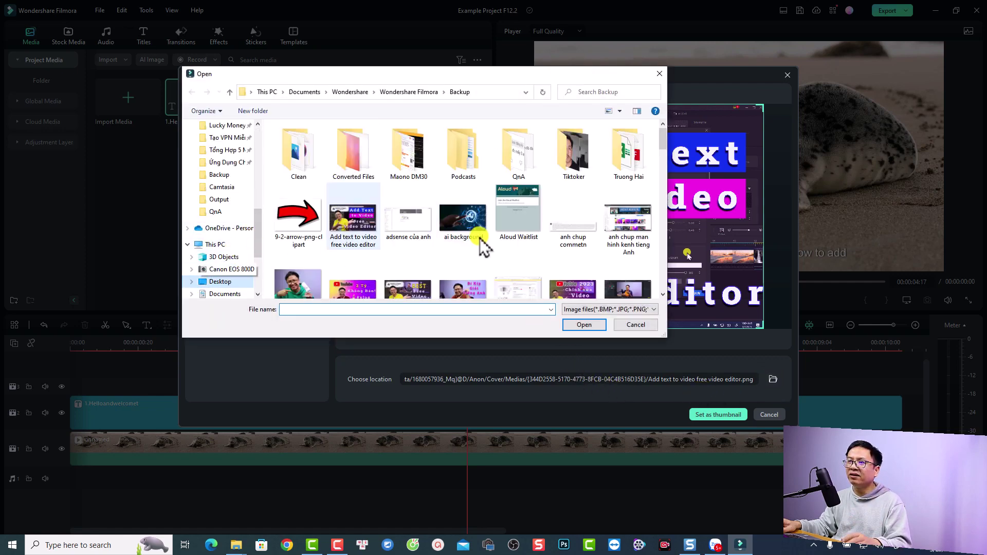
pyautogui.click(279, 264)
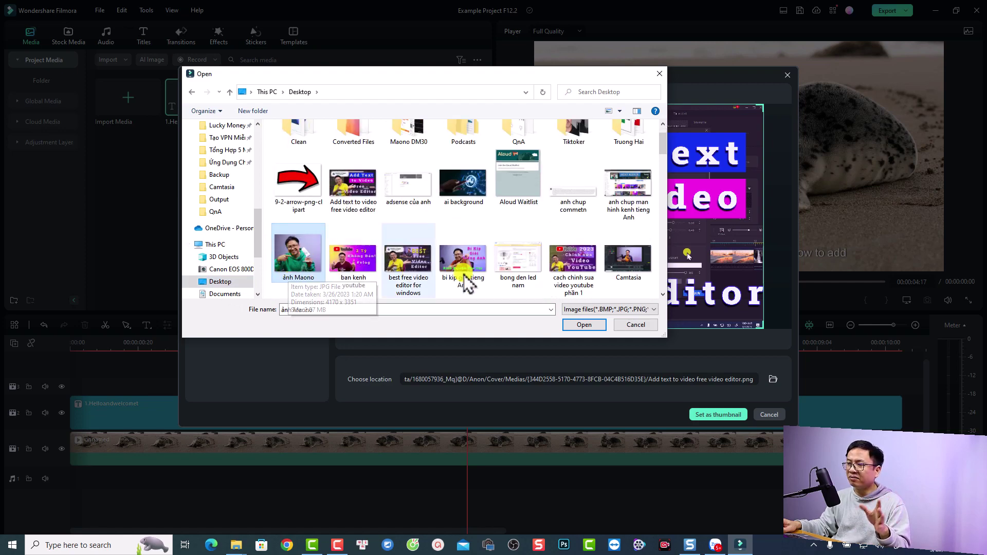
pyautogui.click(580, 326)
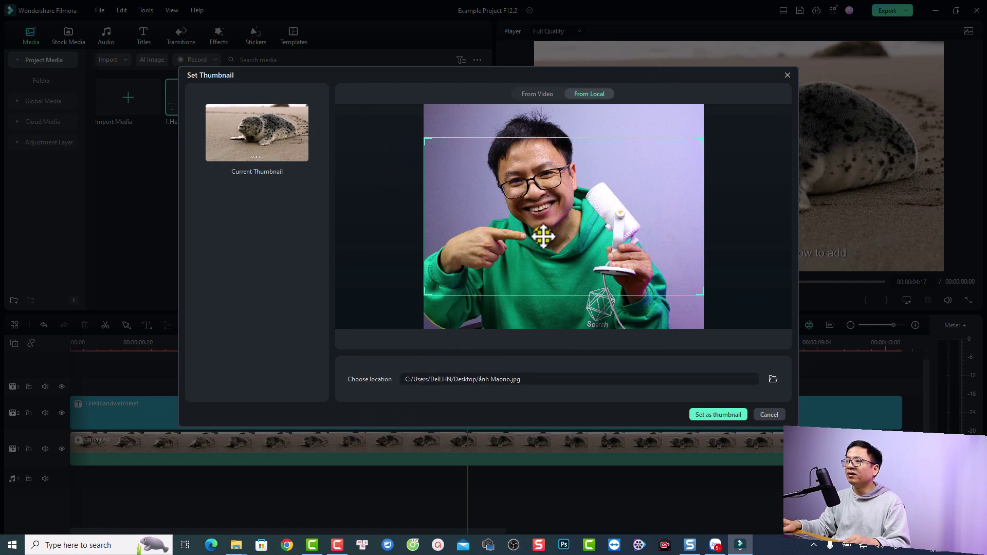
pyautogui.moveTo(543, 234); pyautogui.dragTo(541, 204)
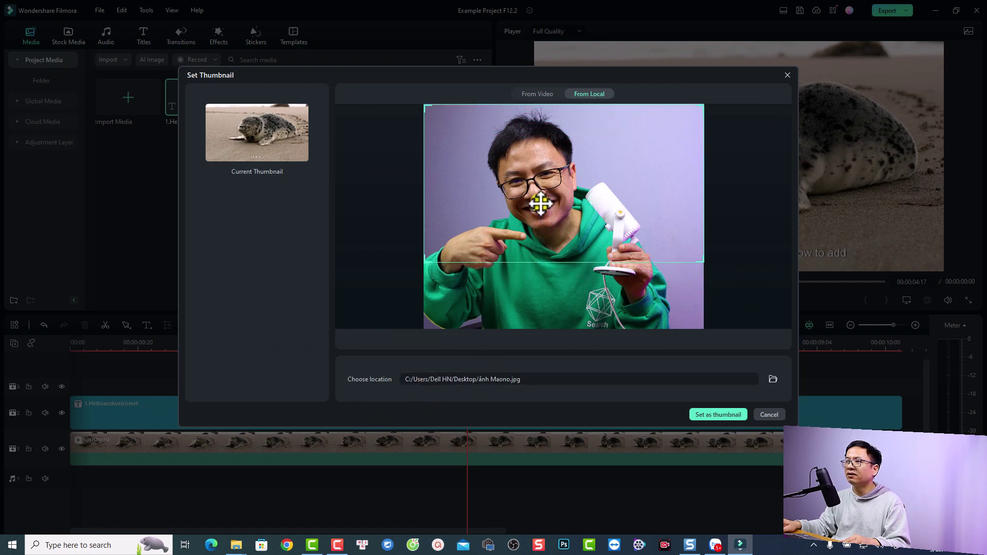
pyautogui.click(718, 416)
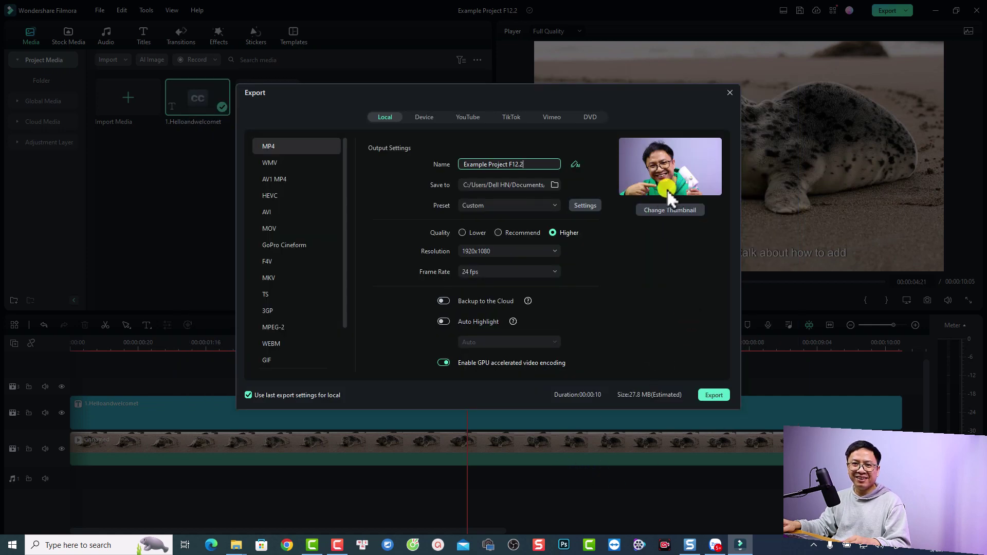
# - Export the video as 'test1' and open its Output folder
pyautogui.moveTo(522, 165); pyautogui.dragTo(466, 165)
pyautogui.write('test1')
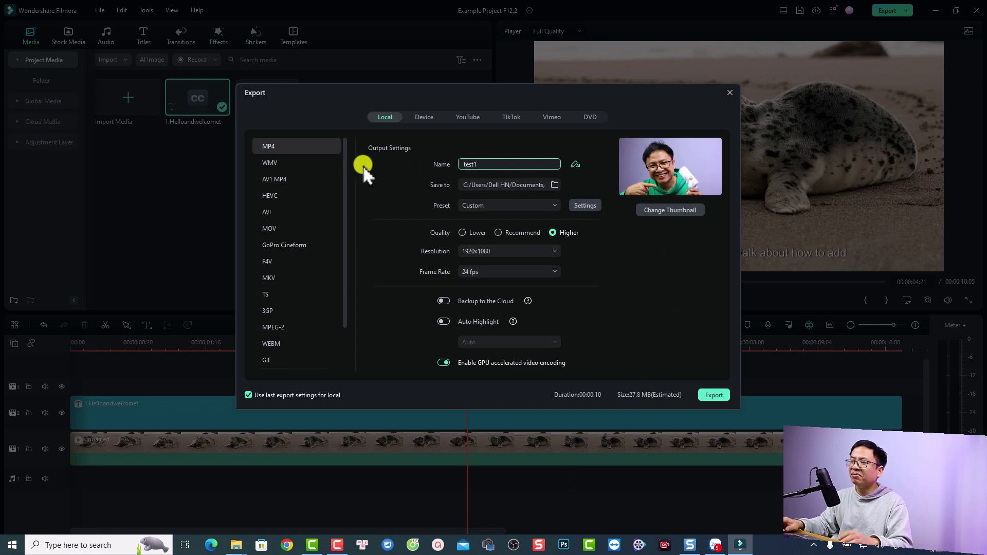
pyautogui.click(714, 395)
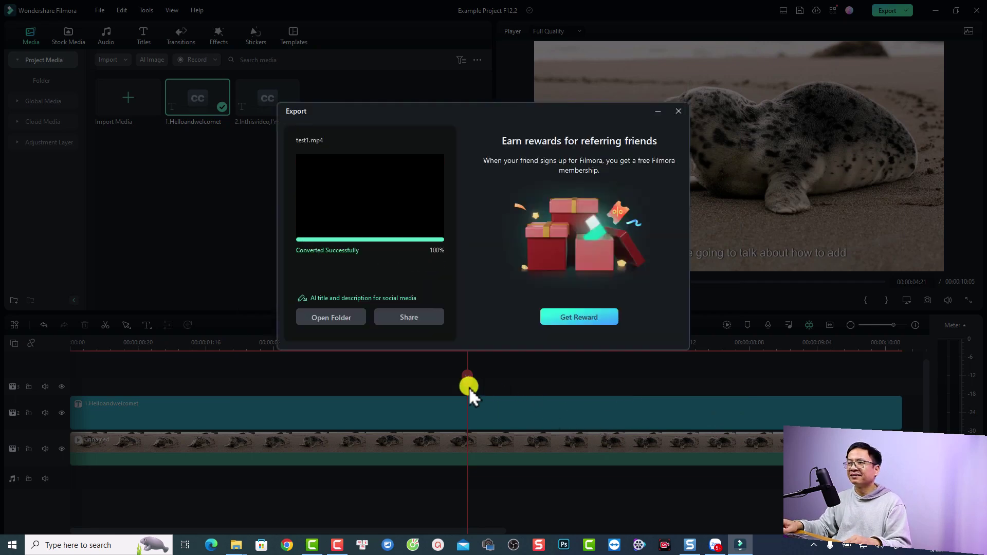
pyautogui.click(328, 317)
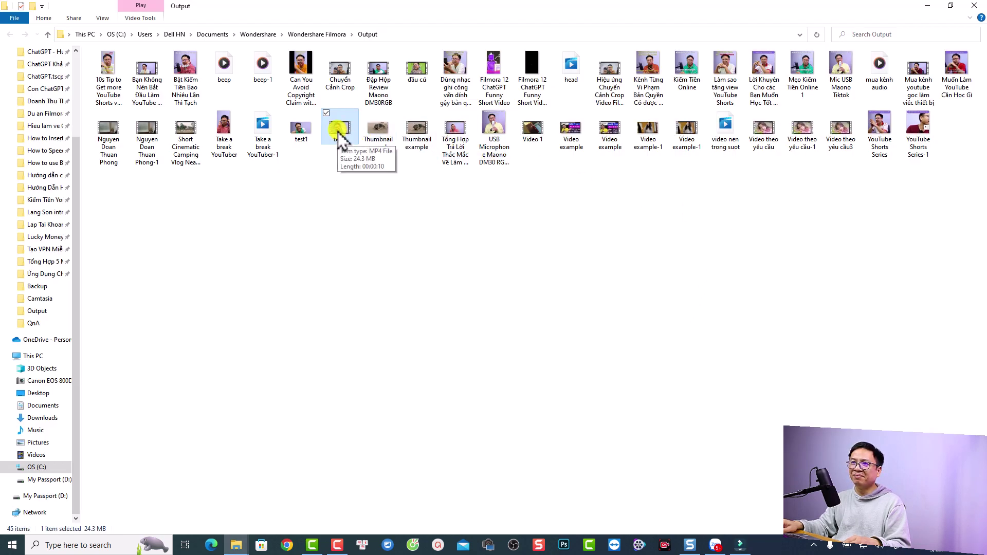
# - Open the 131 KB test1 thumbnail image in the Output folder
pyautogui.click(303, 132)
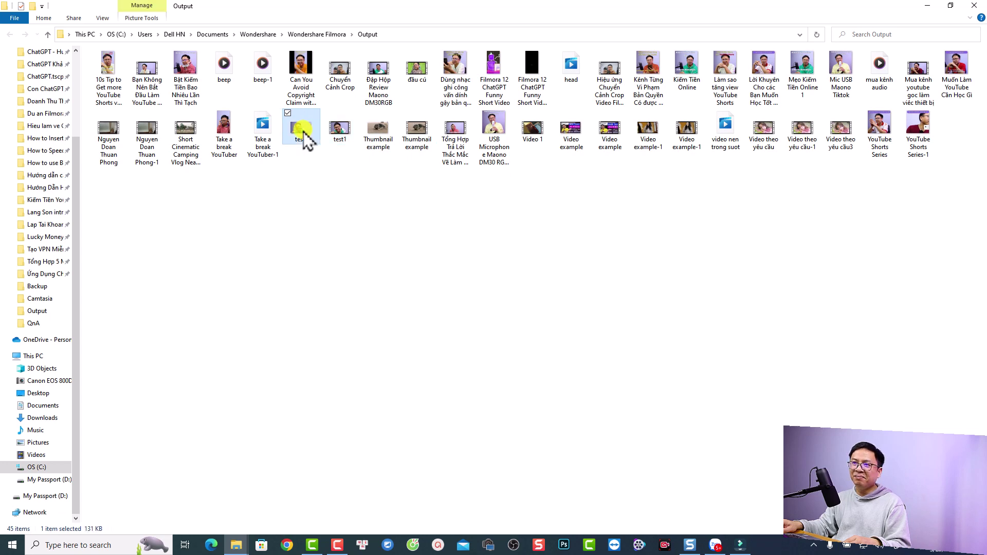
pyautogui.doubleClick(304, 132)
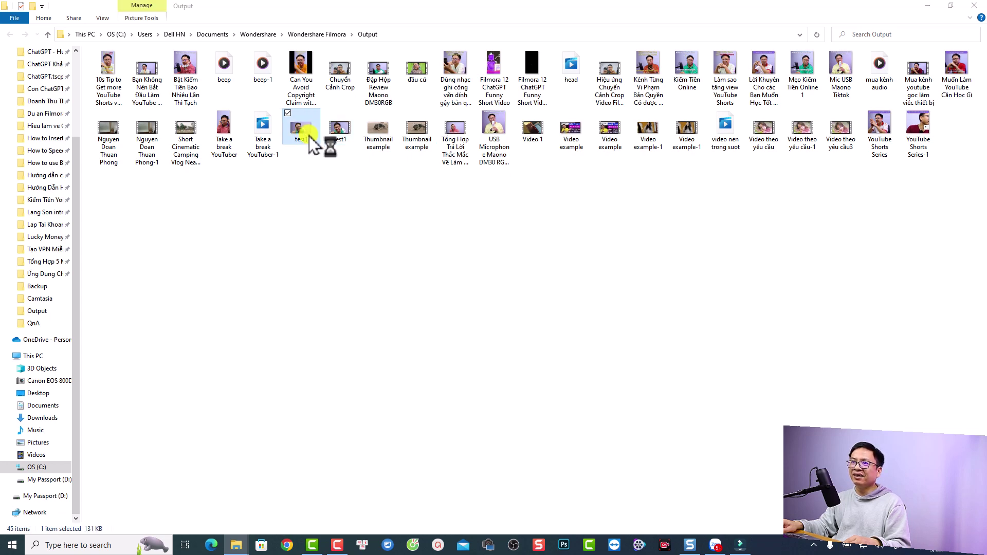